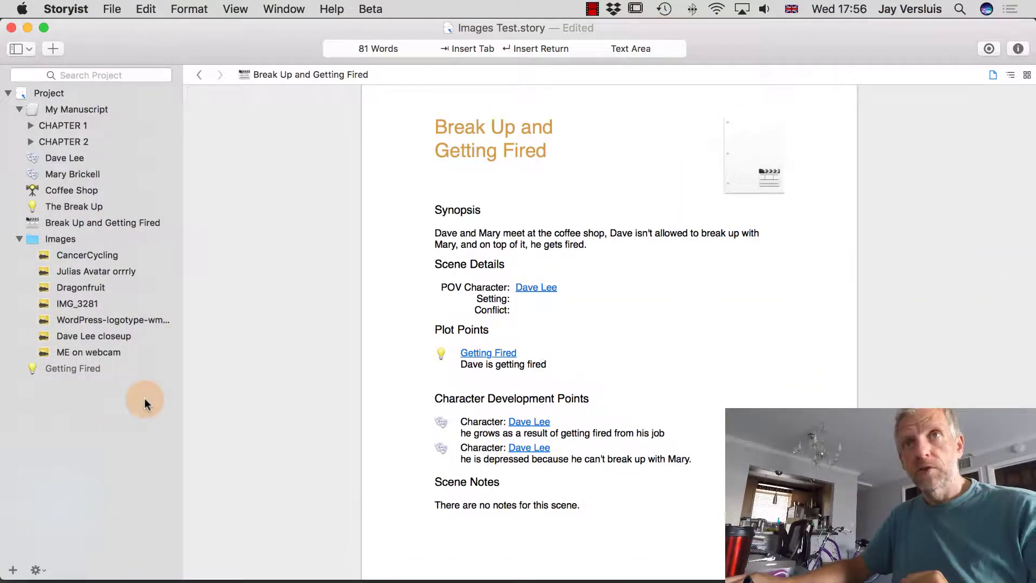
- Create a new project folder, initially named 'Story SHeets'
{"action": "left_click", "coordinate": [19, 239]}
{"action": "right_click", "coordinate": [58, 296]}
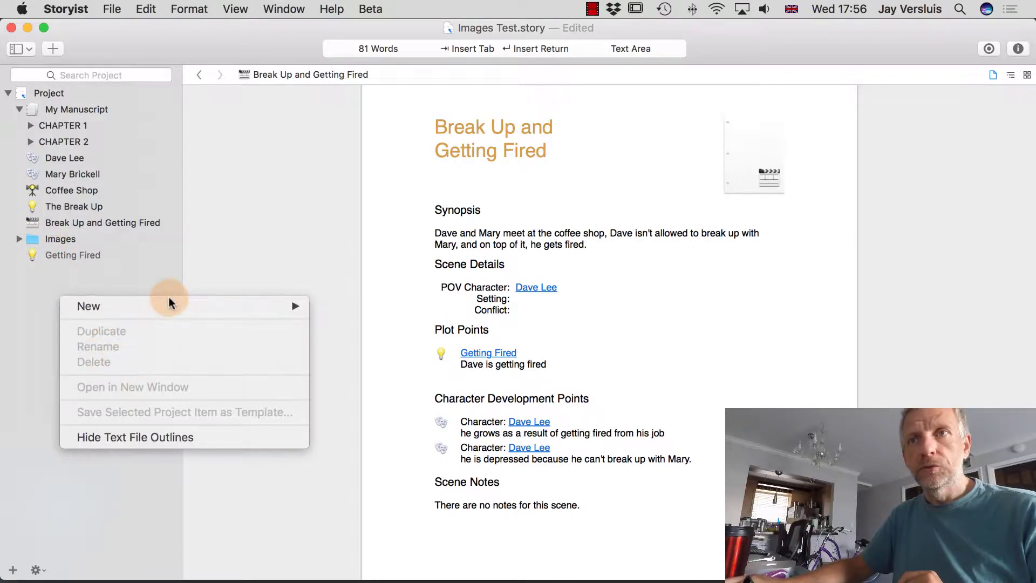
{"action": "mouse_move", "coordinate": [173, 307]}
{"action": "left_click", "coordinate": [337, 336]}
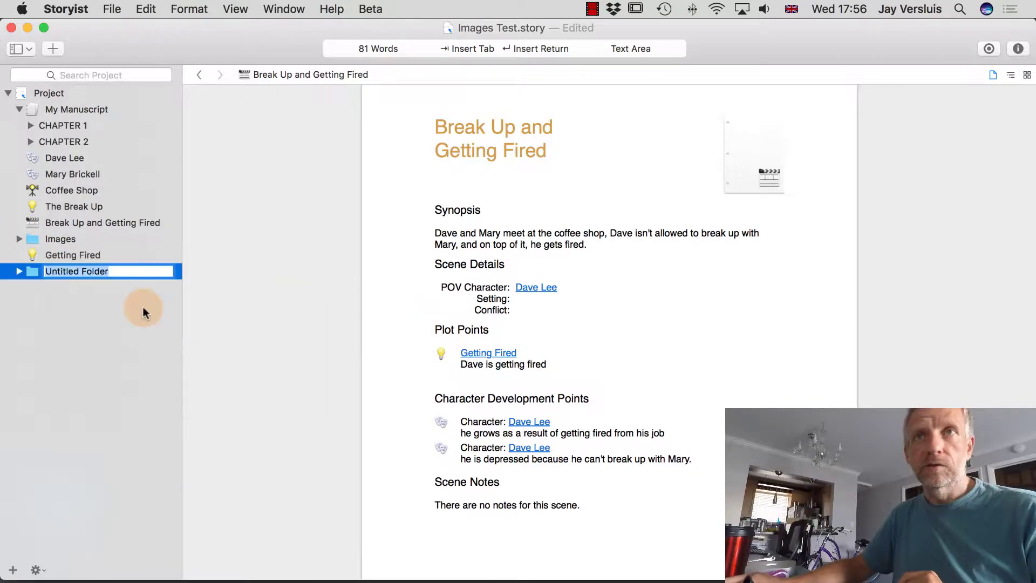
{"action": "type", "text": "Sto"}
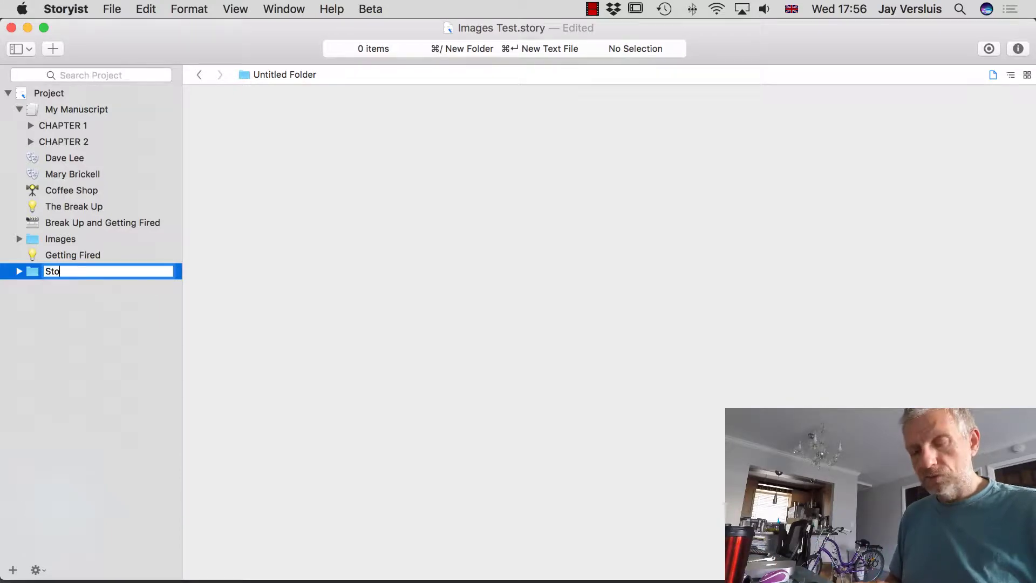
{"action": "type", "text": "ry SHeets"}
{"action": "key", "text": "Return"}
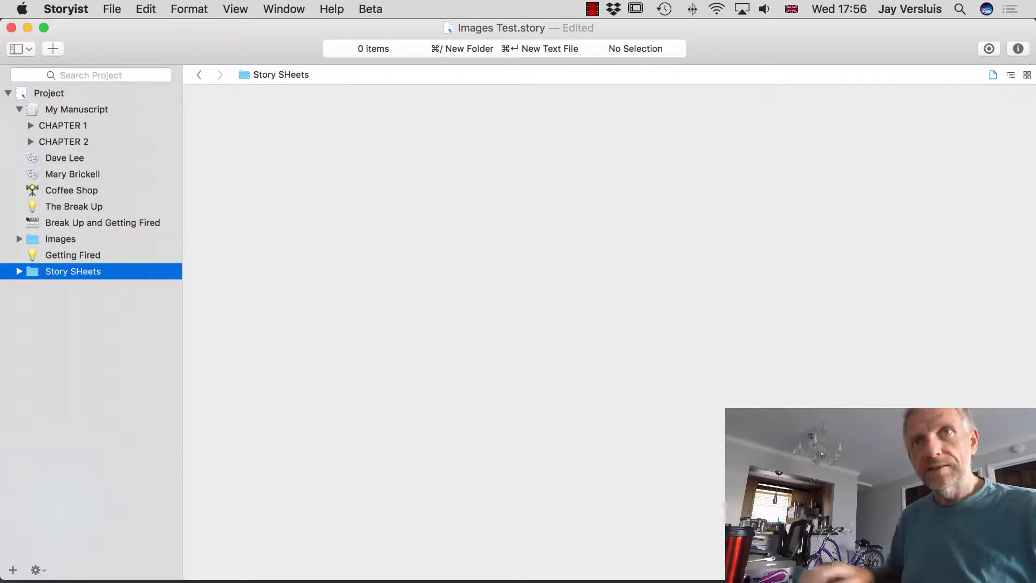
- Fix the folder name's capitalisation to 'Story Sheets'
{"action": "left_click", "coordinate": [80, 260]}
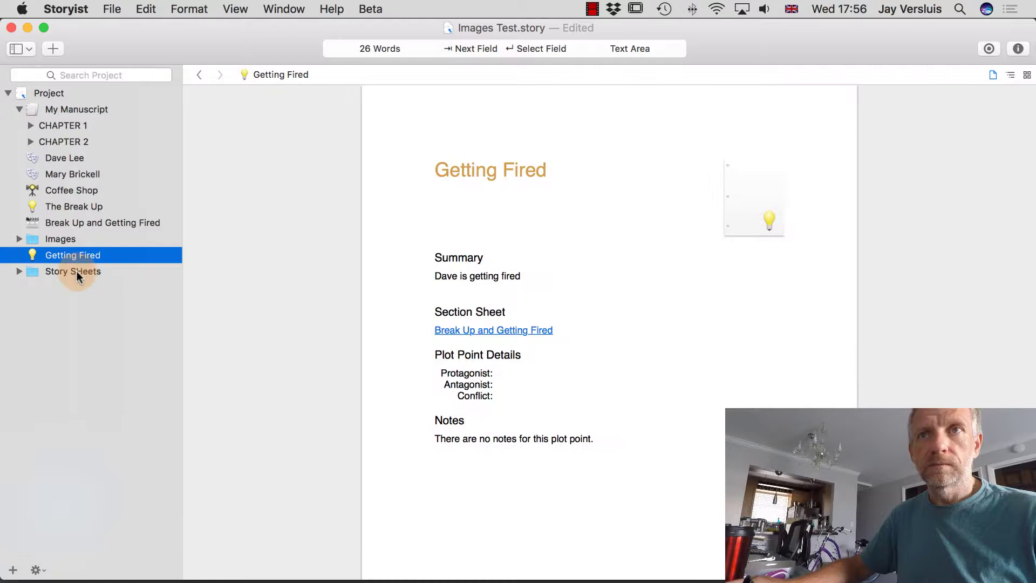
{"action": "left_click", "coordinate": [76, 271]}
{"action": "left_click", "coordinate": [86, 271]}
{"action": "left_click", "coordinate": [97, 271]}
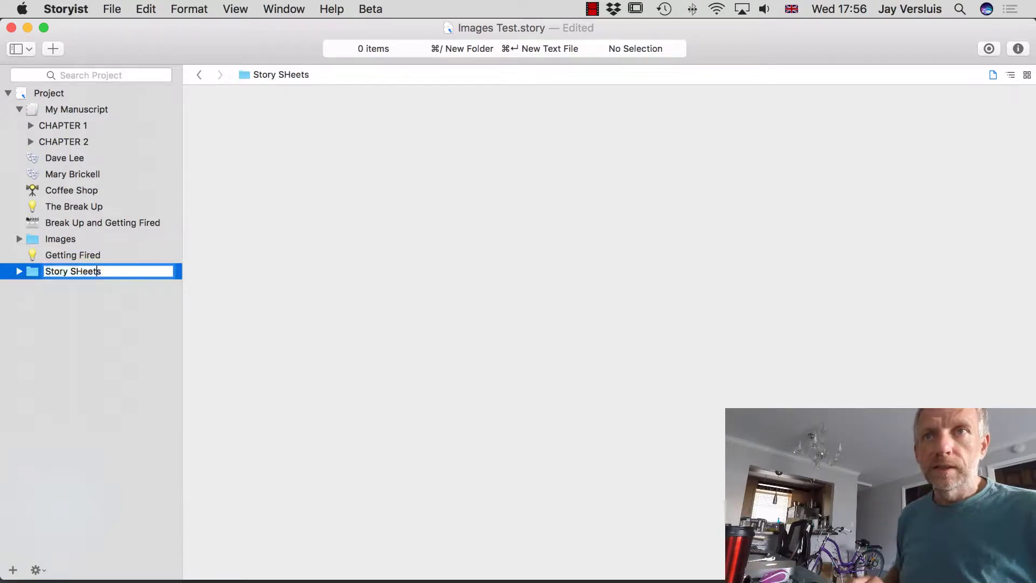
{"action": "key", "text": "BackSpace"}
{"action": "type", "text": "h"}
{"action": "key", "text": "Return"}
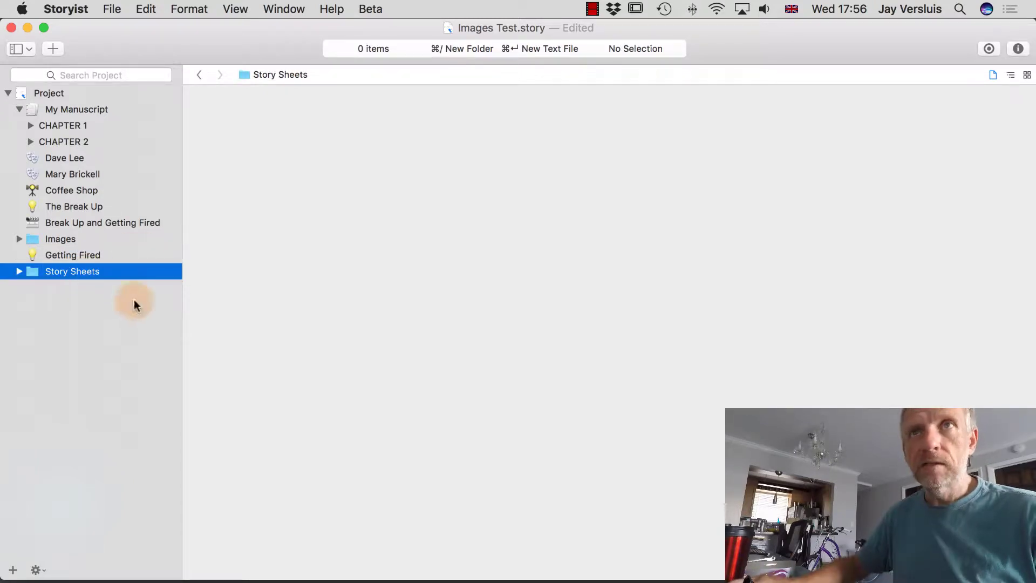
- Move the sheets from Dave Lee through The Break Up into Story Sheets
{"action": "left_click", "coordinate": [63, 154]}
{"action": "left_click", "coordinate": [67, 206], "text": "shift"}
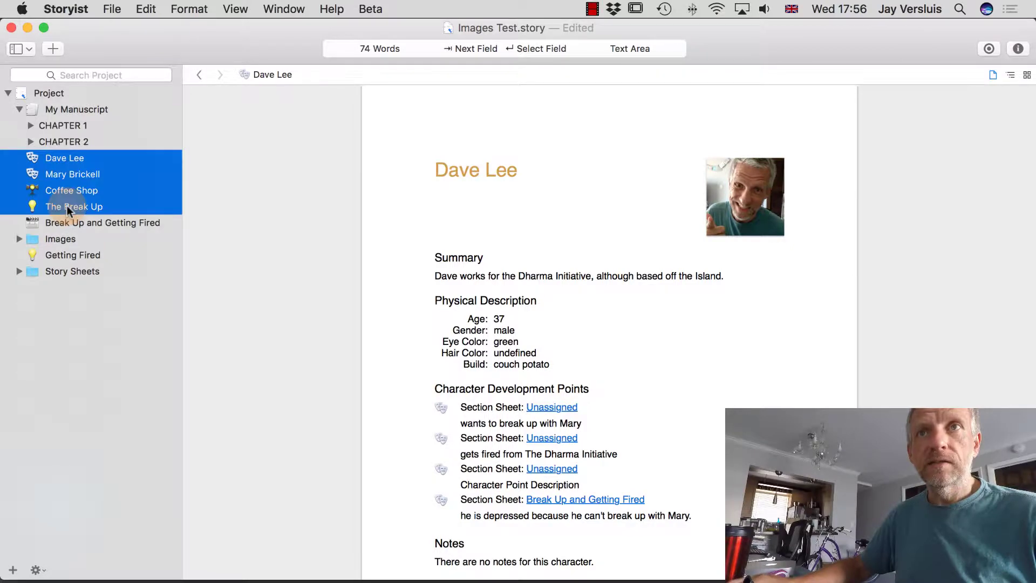
{"action": "left_click", "coordinate": [75, 273]}
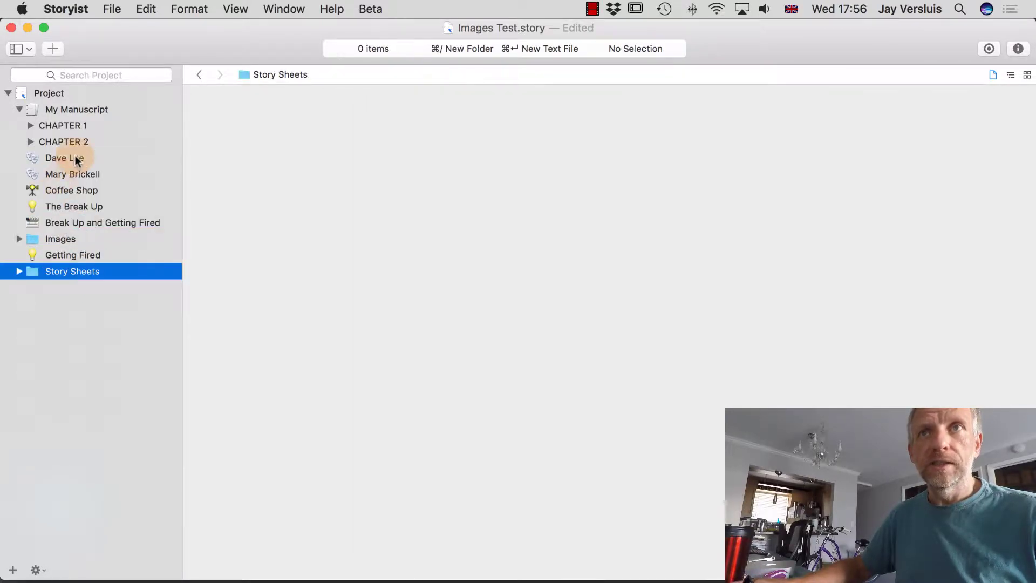
{"action": "left_click", "coordinate": [75, 155]}
{"action": "left_click", "coordinate": [76, 229], "text": "shift"}
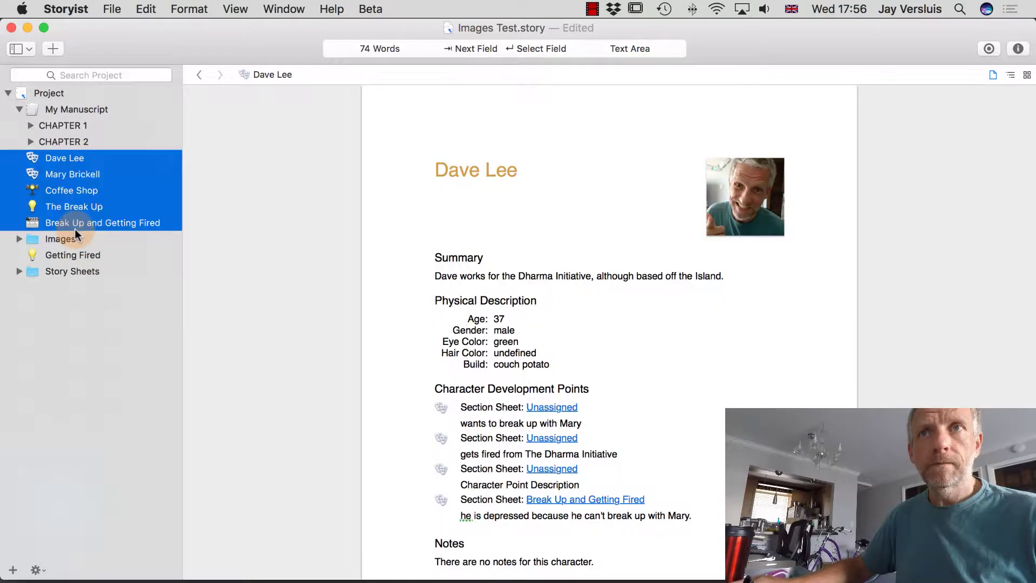
{"action": "left_click_drag", "start_coordinate": [86, 222], "coordinate": [85, 272]}
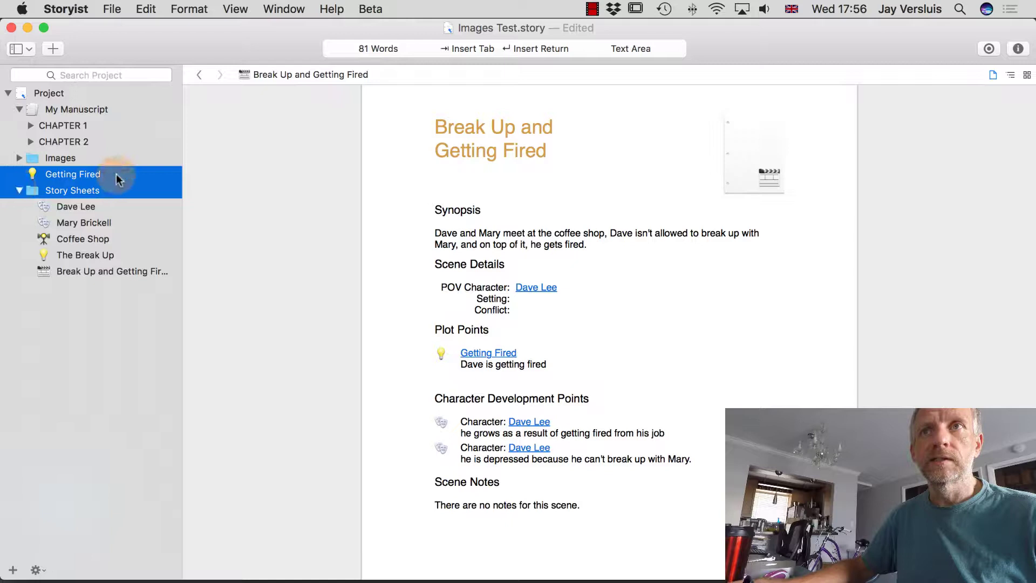
- Move the Getting Fired plot point into Story Sheets and collapse the folder
{"action": "left_click", "coordinate": [79, 171]}
{"action": "left_click_drag", "start_coordinate": [79, 169], "coordinate": [79, 241]}
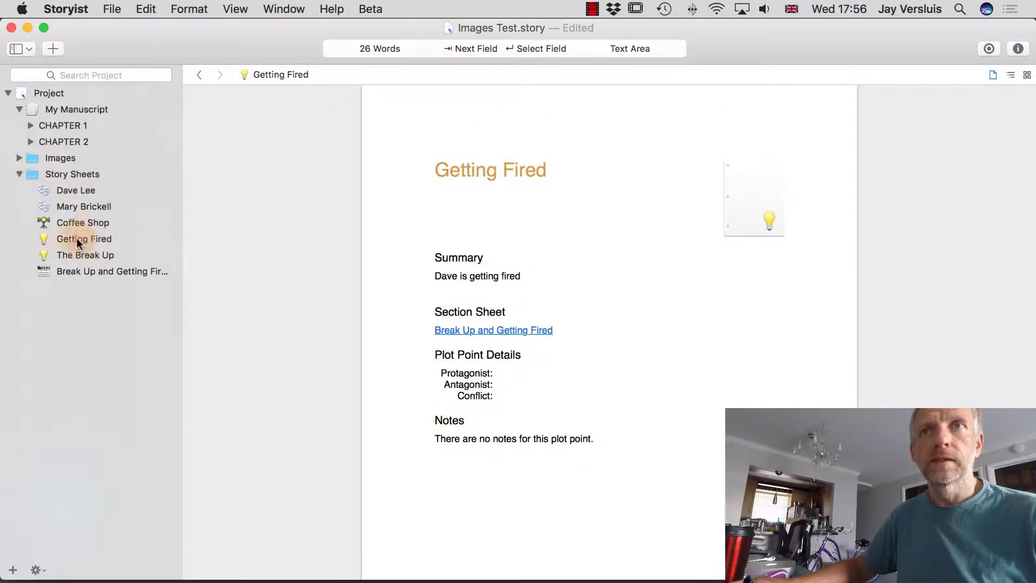
{"action": "left_click", "coordinate": [18, 174]}
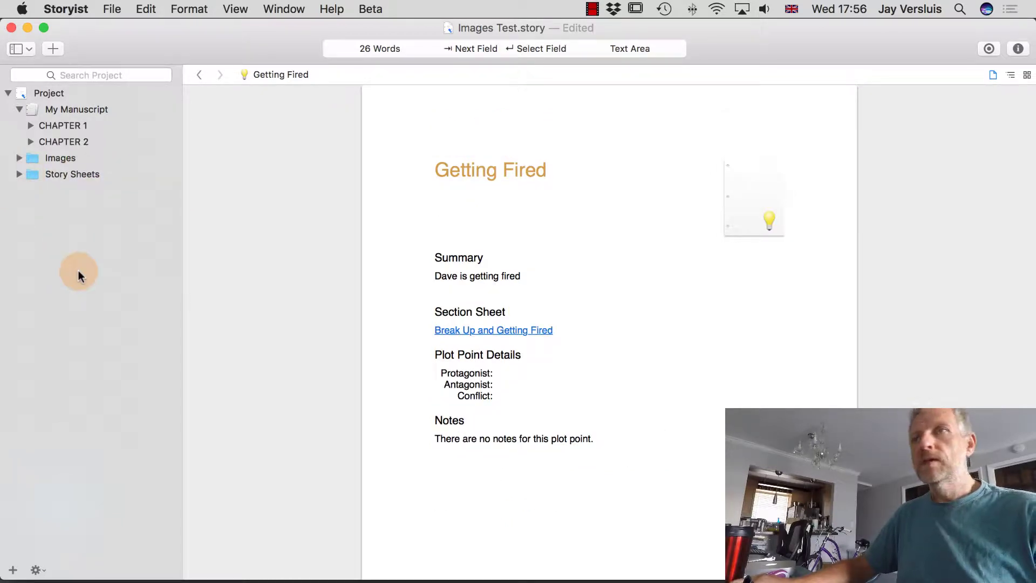
- Open My Manuscript at CHAPTER 2's Adding a Title Page, cursor before 'Type your name'
{"action": "left_click", "coordinate": [85, 110]}
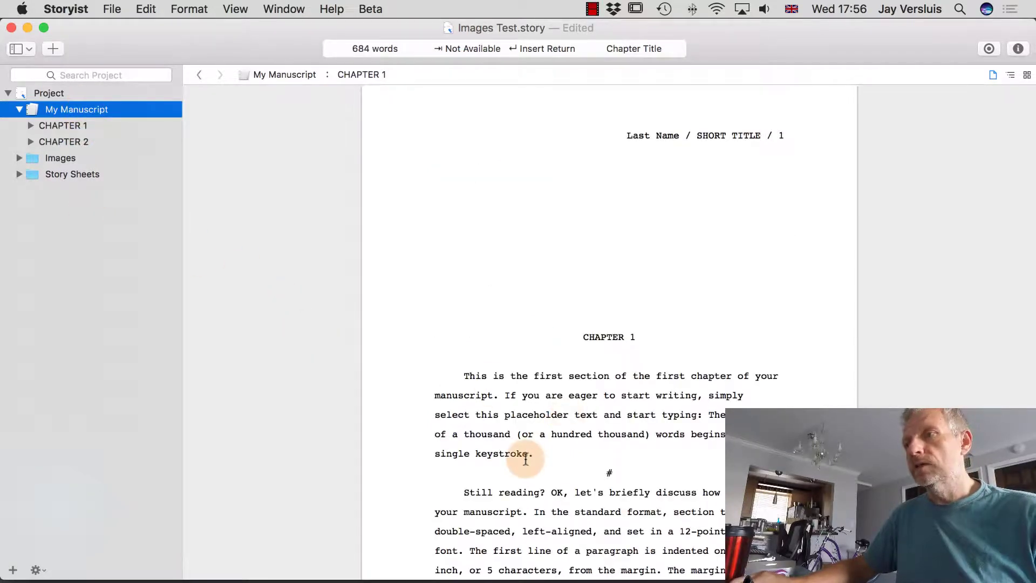
{"action": "scroll", "coordinate": [527, 455], "scroll_direction": "down", "scroll_amount": 10}
{"action": "scroll", "coordinate": [527, 454], "scroll_direction": "up", "scroll_amount": 3}
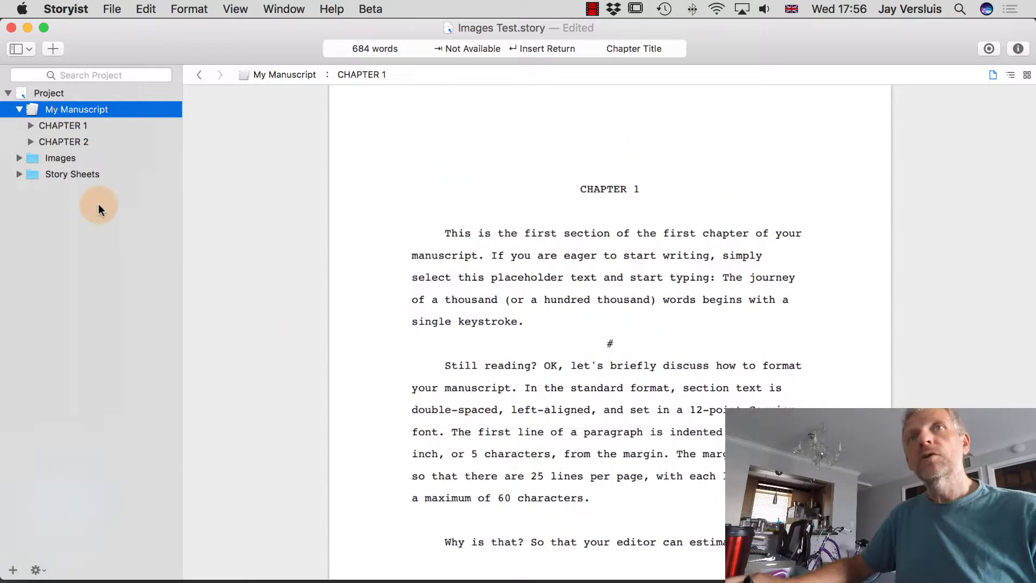
{"action": "left_click", "coordinate": [70, 125]}
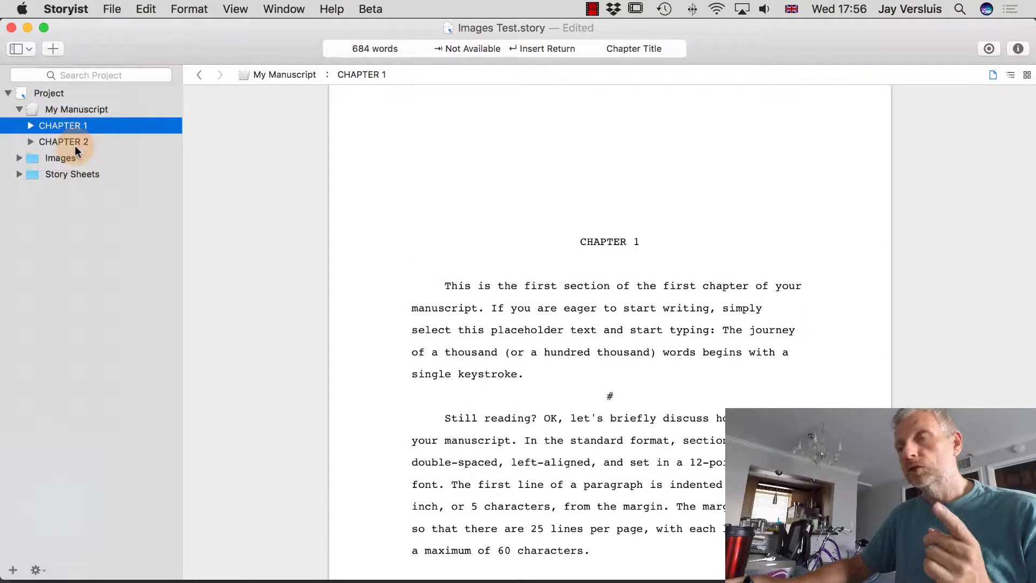
{"action": "left_click", "coordinate": [76, 143]}
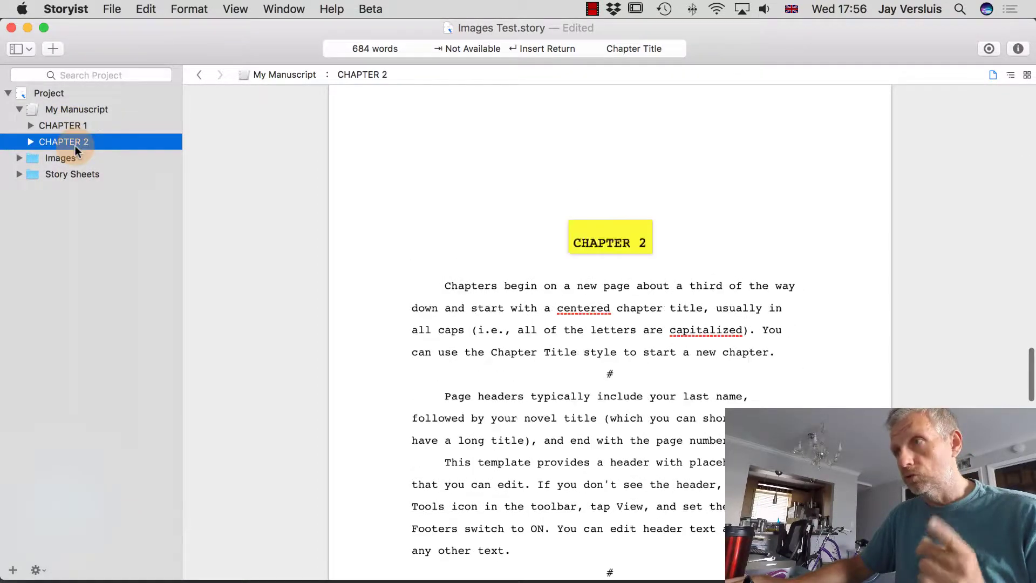
{"action": "left_click", "coordinate": [29, 142]}
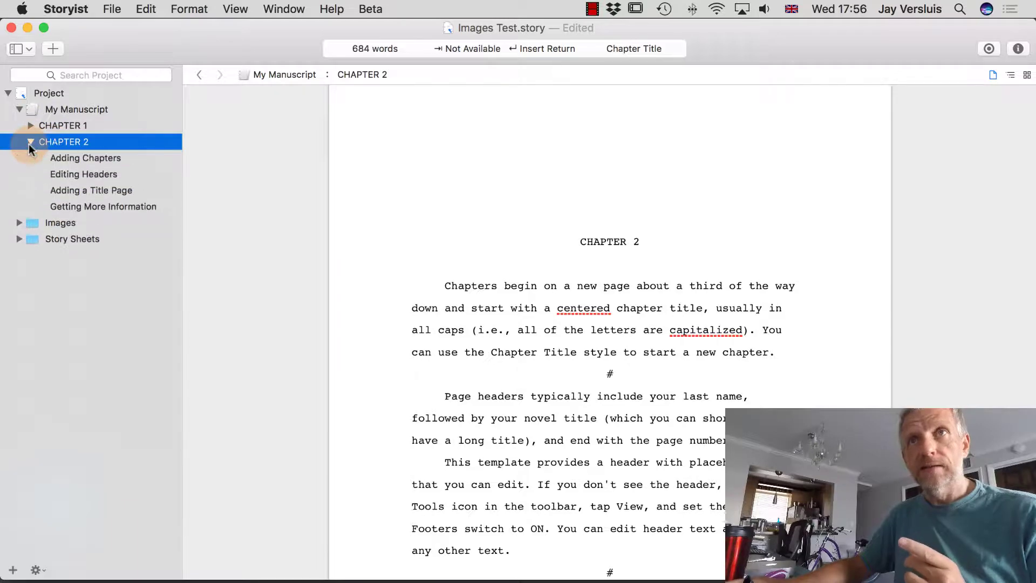
{"action": "left_click", "coordinate": [99, 177]}
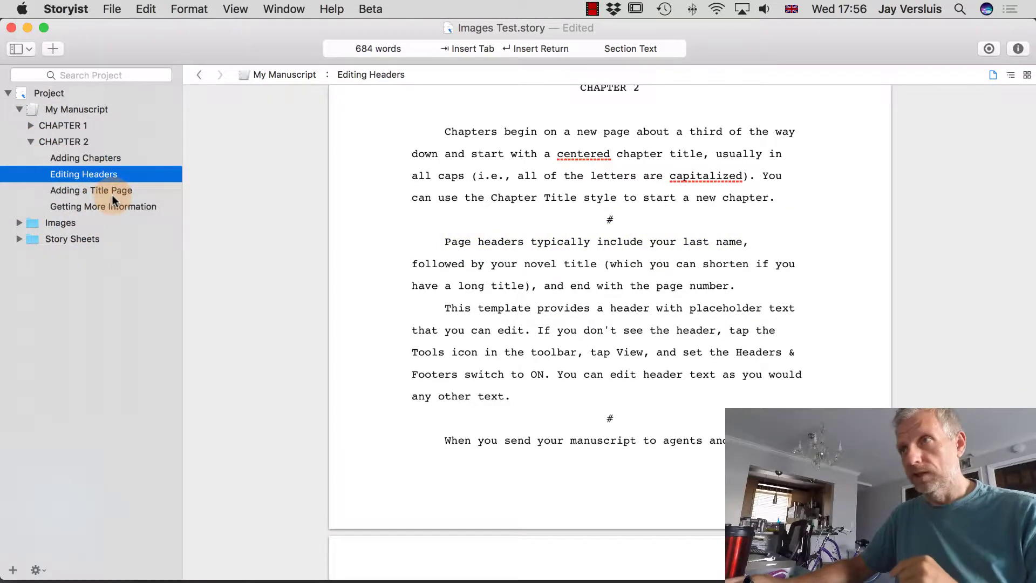
{"action": "left_click", "coordinate": [112, 195]}
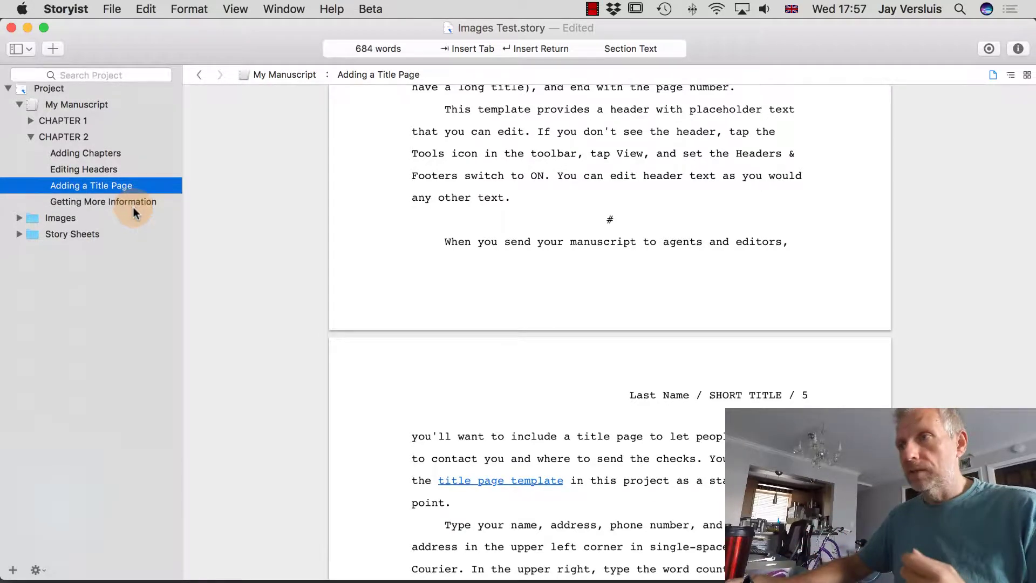
{"action": "scroll", "coordinate": [502, 275], "scroll_direction": "down", "scroll_amount": 5}
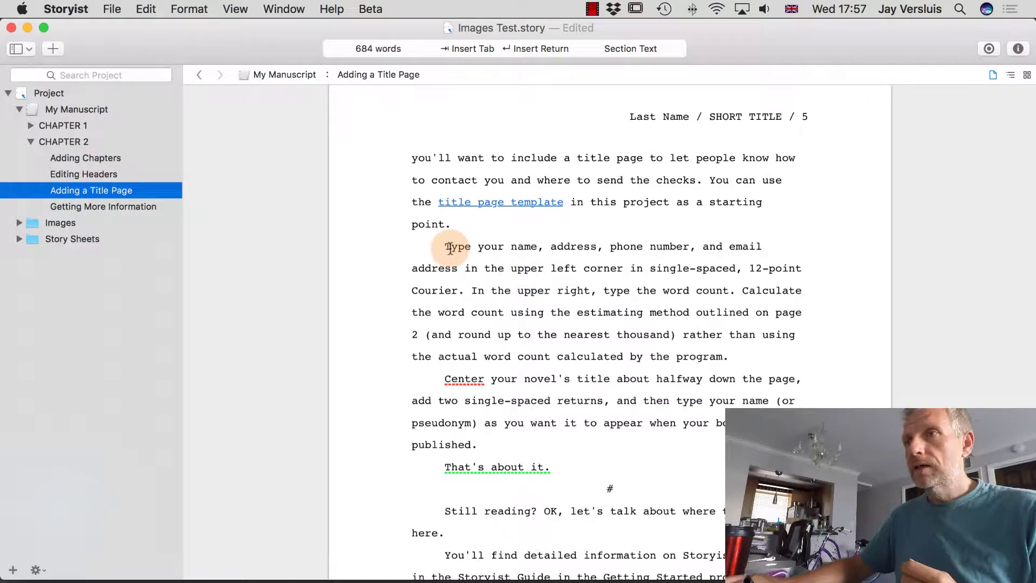
{"action": "left_click", "coordinate": [447, 247]}
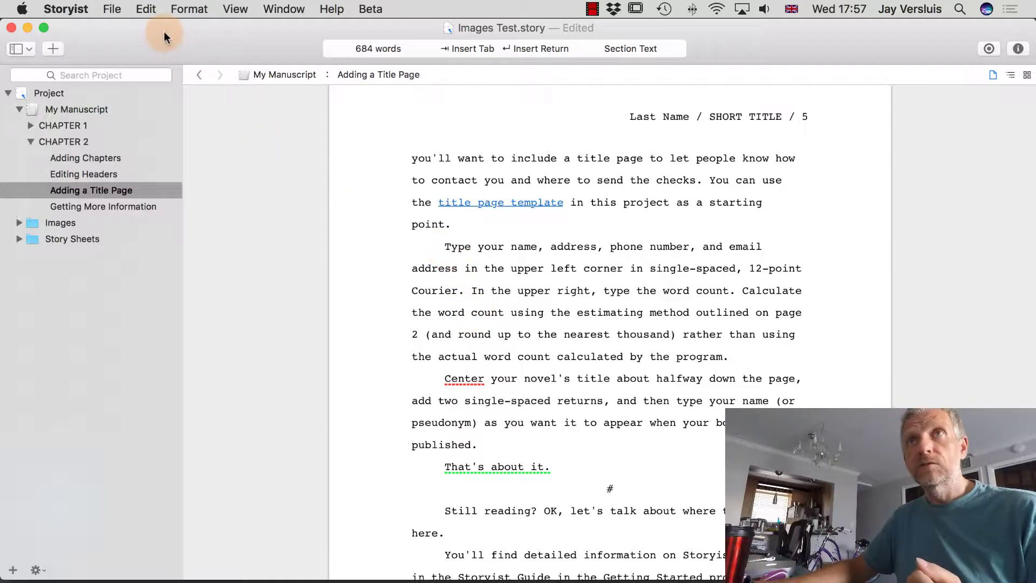
- Insert a bookmark at the 'Type your name' paragraph and name it 'Dave Joke about snow'
{"action": "left_click", "coordinate": [150, 10]}
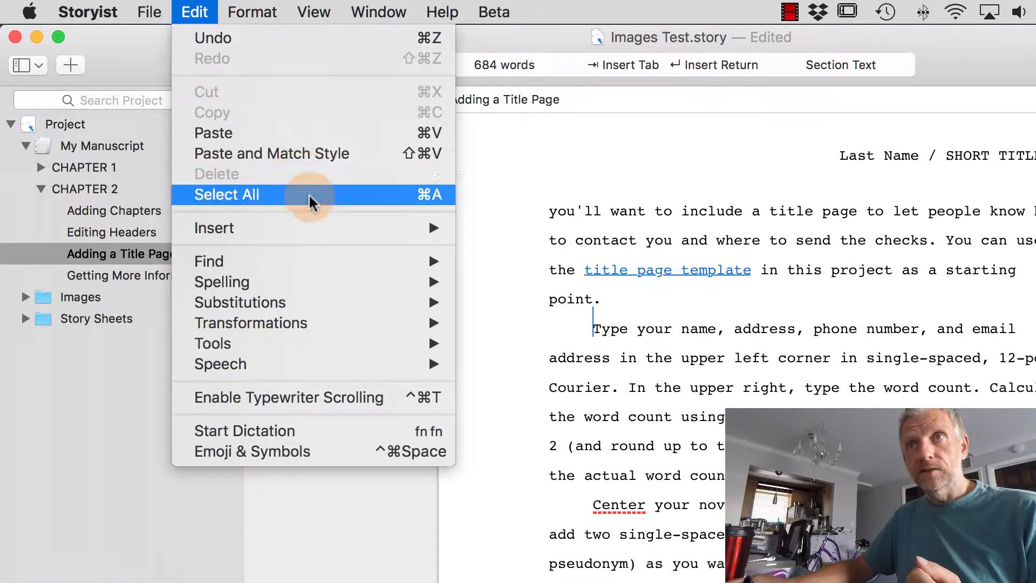
{"action": "mouse_move", "coordinate": [324, 225]}
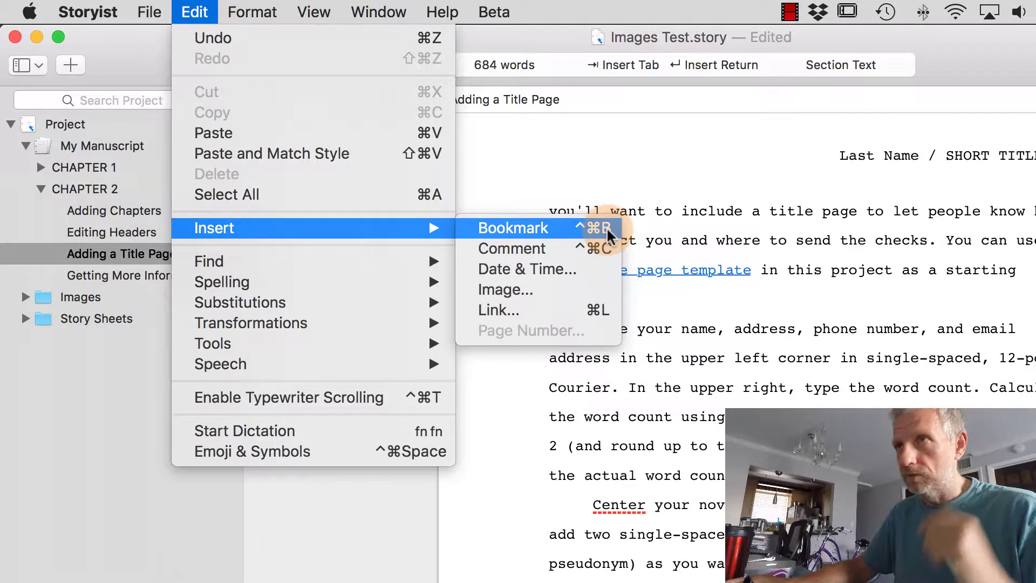
{"action": "left_click", "coordinate": [536, 228]}
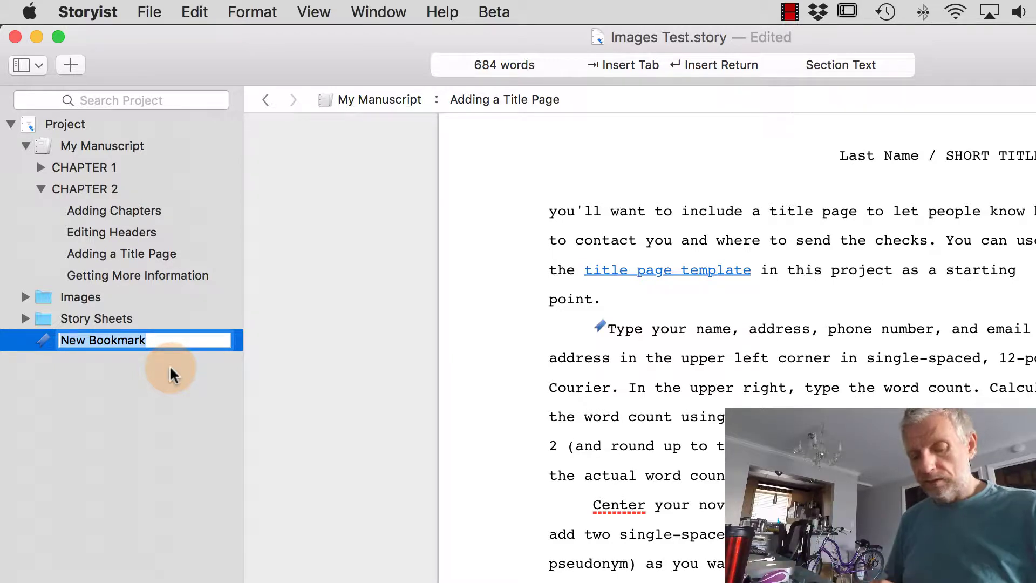
{"action": "type", "text": "Dave Joke a"}
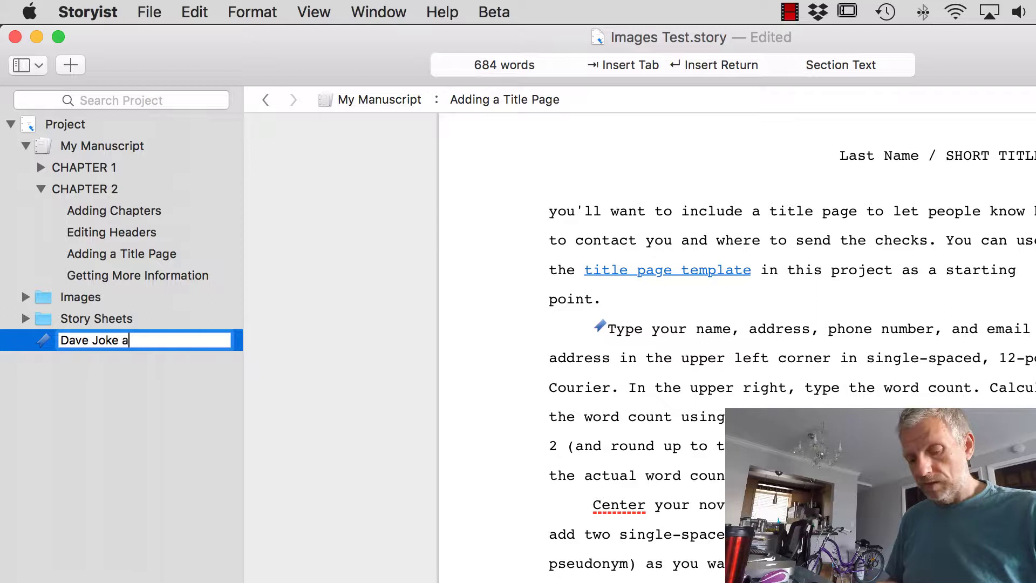
{"action": "type", "text": "bout snow"}
{"action": "key", "text": "Return"}
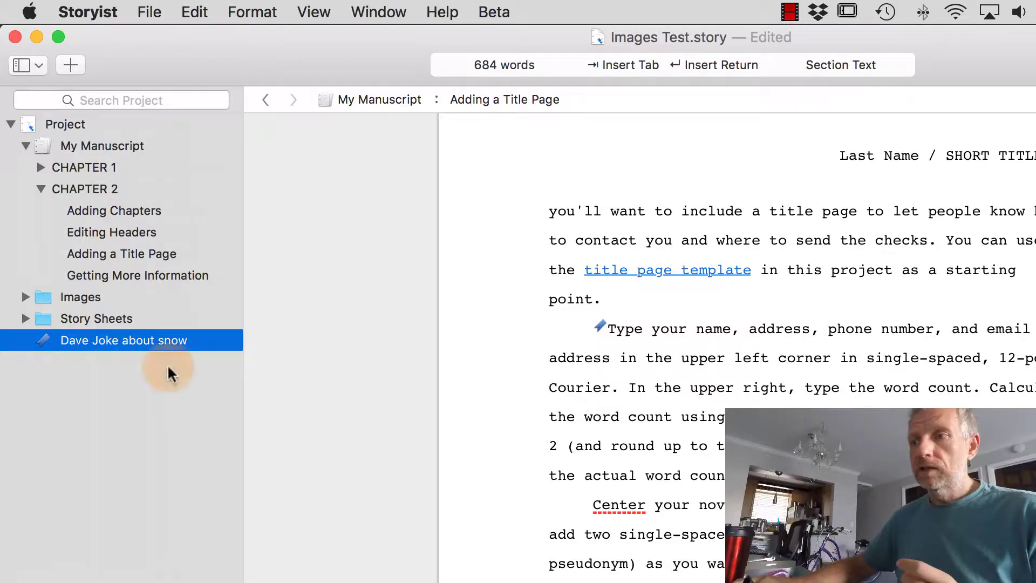
- Place the cursor just before the sentence 'The math works like this'
{"action": "scroll", "coordinate": [672, 492], "scroll_direction": "down", "scroll_amount": 1}
{"action": "scroll", "coordinate": [672, 492], "scroll_direction": "down", "scroll_amount": 15}
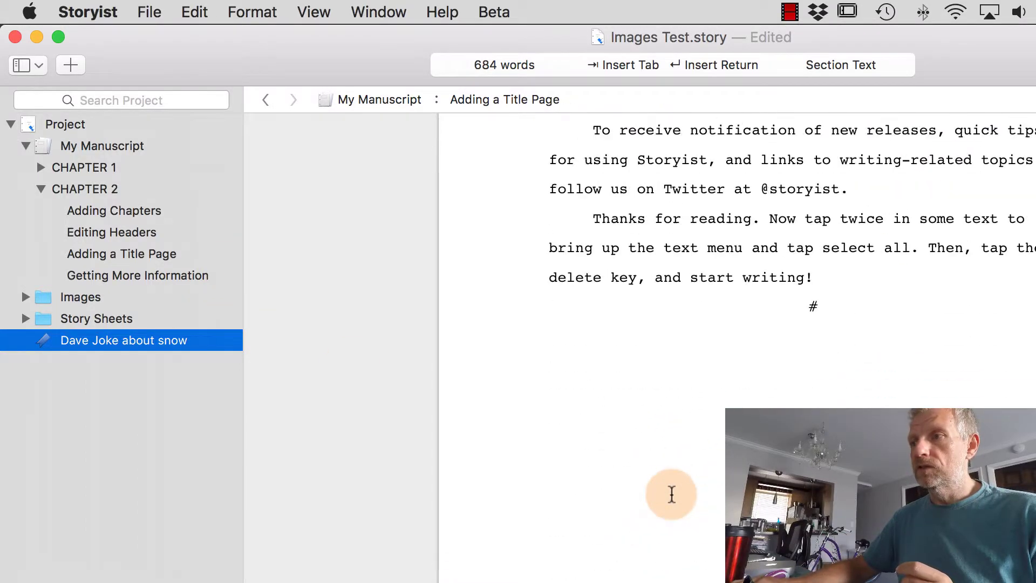
{"action": "scroll", "coordinate": [672, 493], "scroll_direction": "up", "scroll_amount": 10}
{"action": "scroll", "coordinate": [672, 493], "scroll_direction": "up", "scroll_amount": 10}
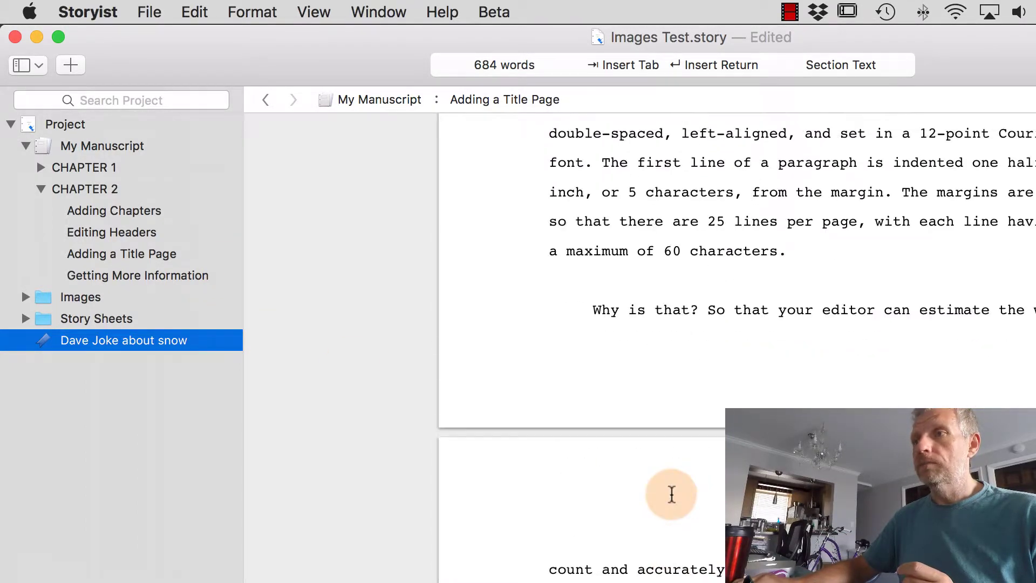
{"action": "scroll", "coordinate": [672, 494], "scroll_direction": "down", "scroll_amount": 5}
{"action": "scroll", "coordinate": [672, 494], "scroll_direction": "down", "scroll_amount": 2}
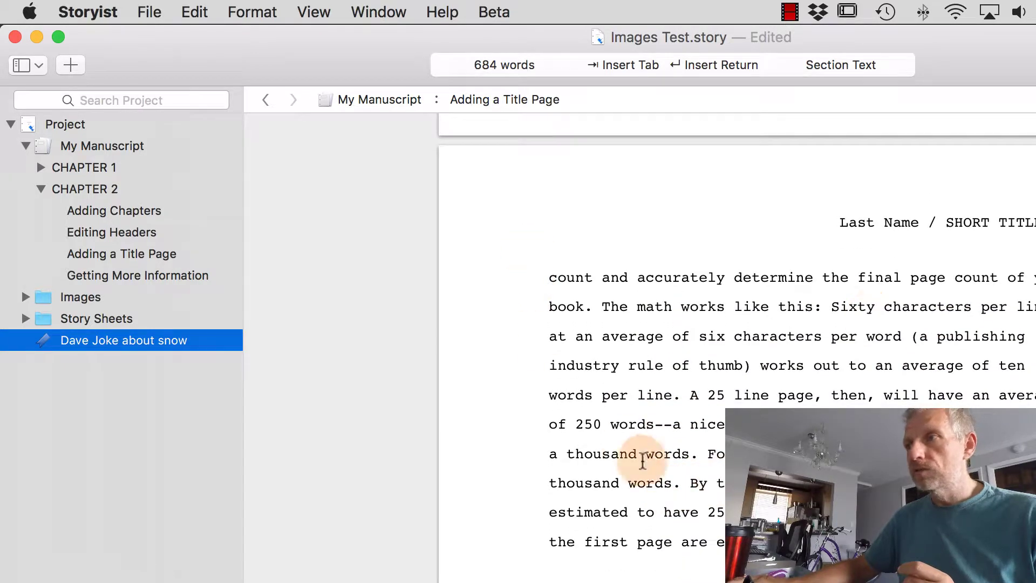
{"action": "left_click", "coordinate": [600, 308]}
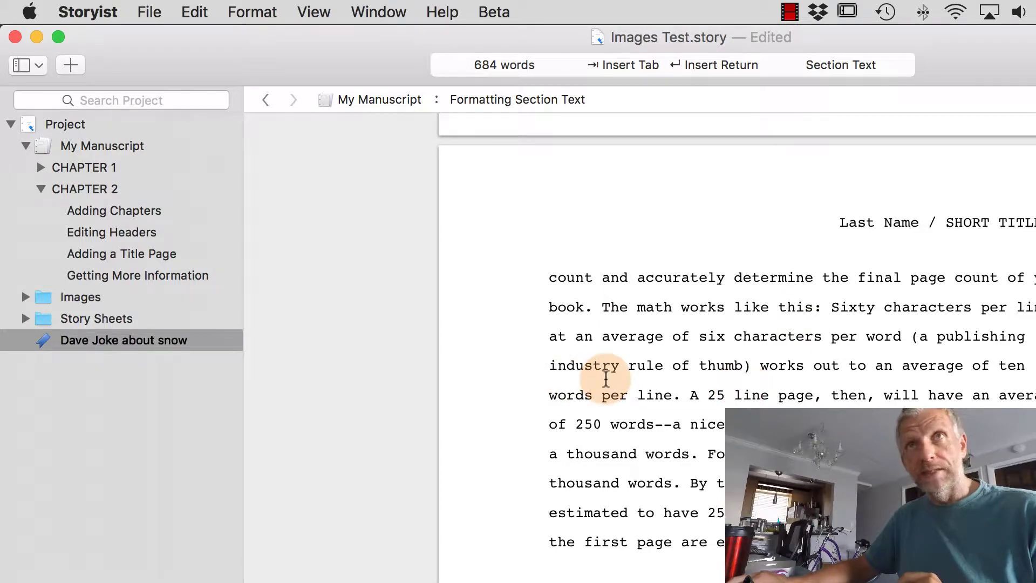
- Insert a bookmark there and name it 'The Maths'
{"action": "left_click", "coordinate": [194, 12]}
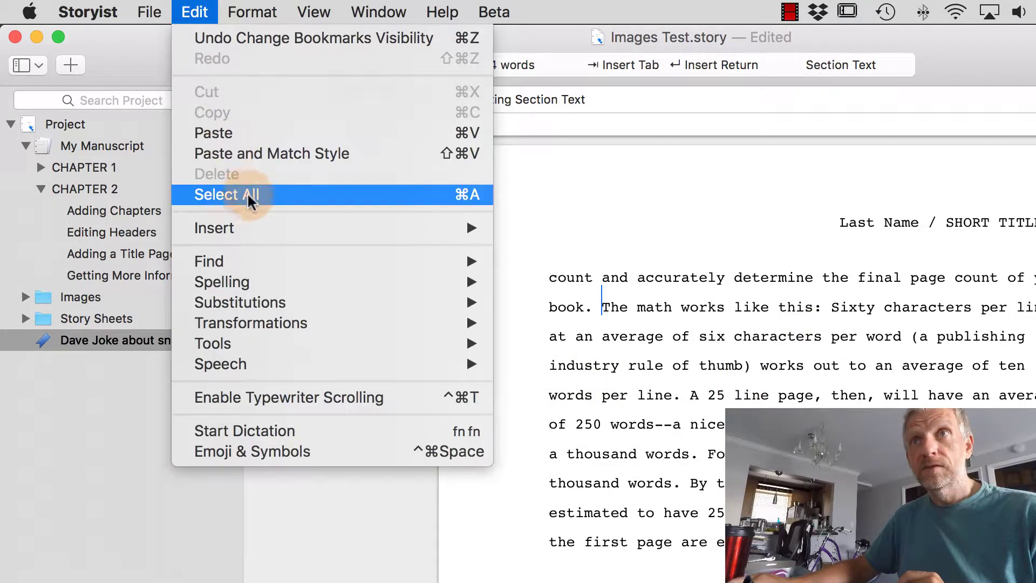
{"action": "mouse_move", "coordinate": [474, 225]}
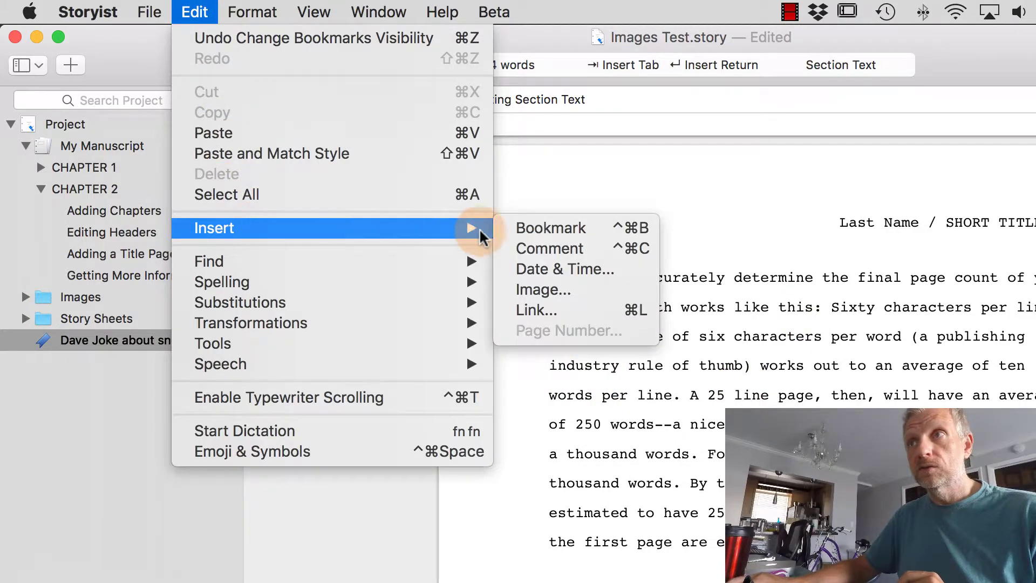
{"action": "left_click", "coordinate": [600, 233]}
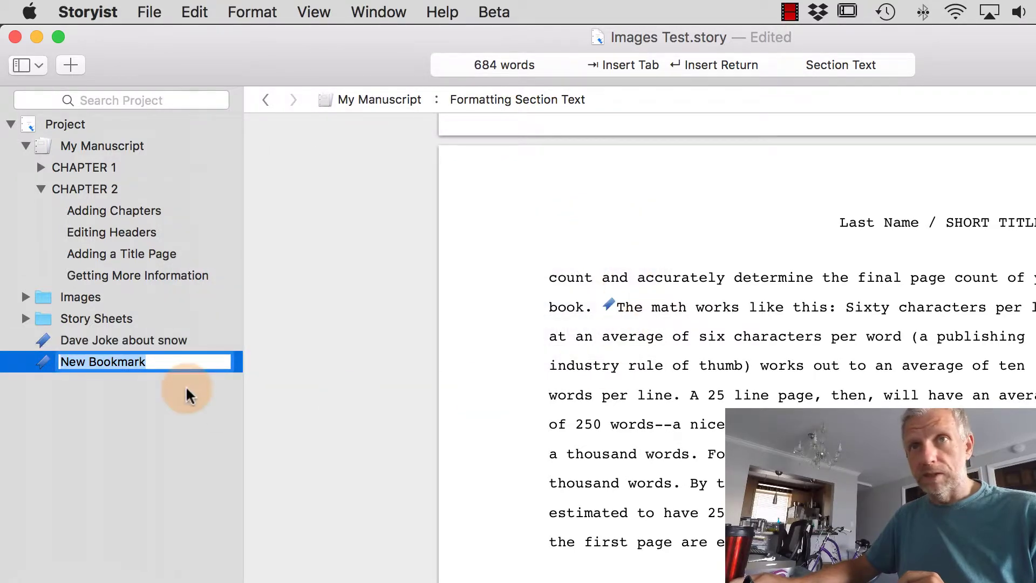
{"action": "type", "text": "T"}
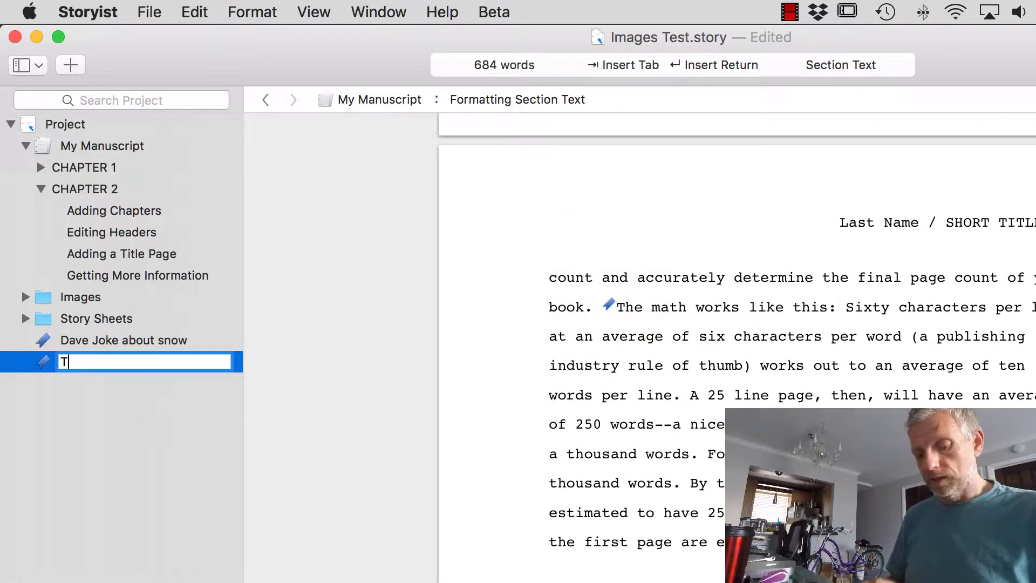
{"action": "type", "text": "he Maths"}
{"action": "key", "text": "Return"}
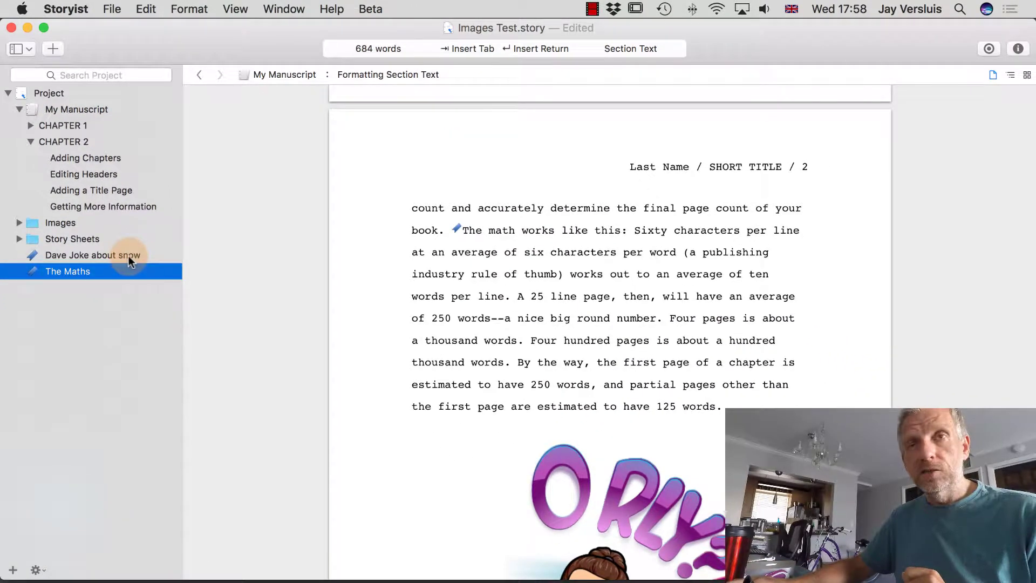
{"action": "left_click", "coordinate": [128, 255]}
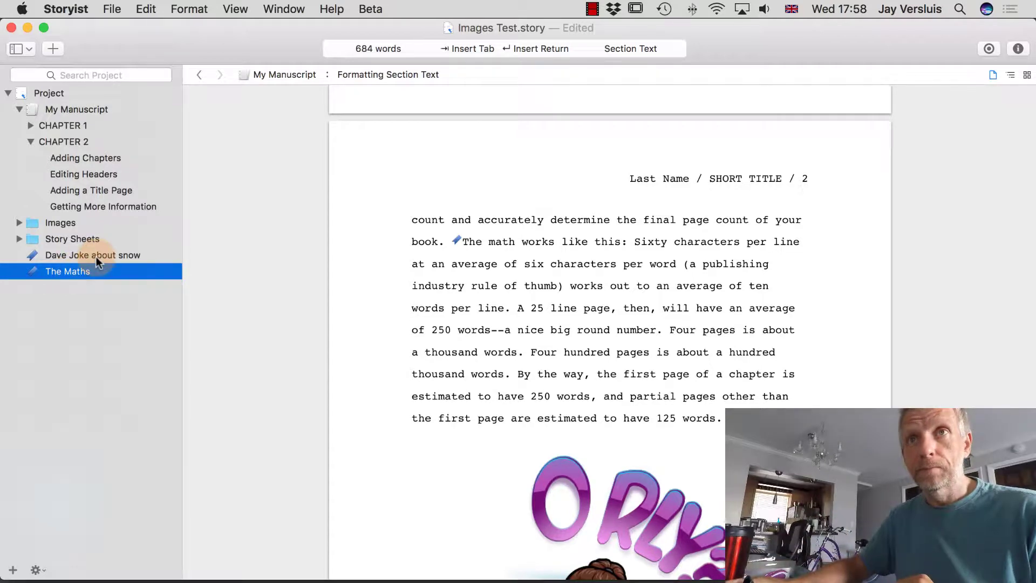
{"action": "left_click", "coordinate": [96, 257]}
{"action": "left_click", "coordinate": [82, 270]}
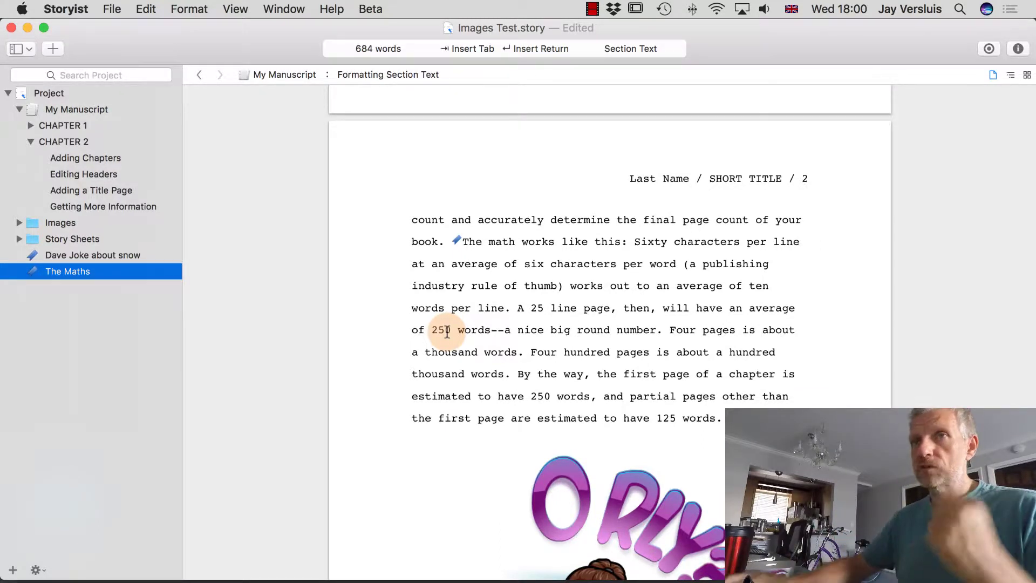
- Select the sentence 'Four hundred pages is about a hundred thousand words.'
{"action": "scroll", "coordinate": [601, 352], "scroll_direction": "down", "scroll_amount": 3}
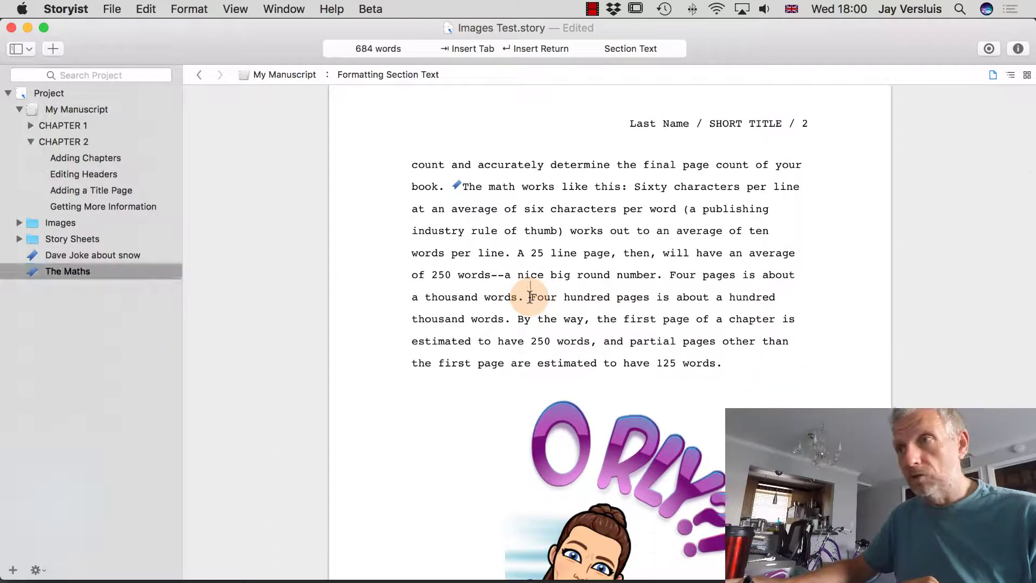
{"action": "left_click_drag", "start_coordinate": [529, 298], "coordinate": [513, 317]}
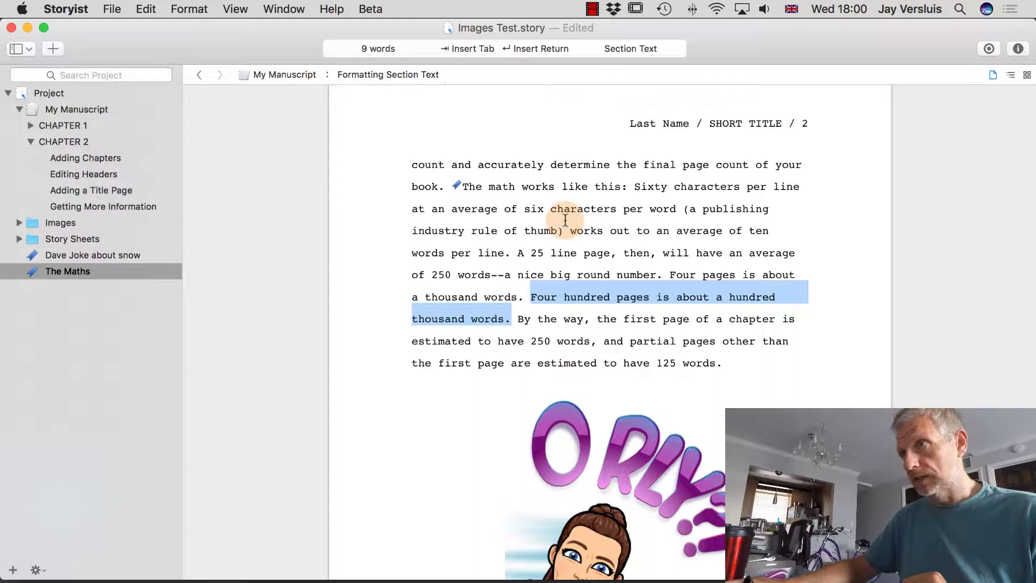
{"action": "left_click_drag", "start_coordinate": [564, 231], "coordinate": [724, 276]}
{"action": "left_click", "coordinate": [532, 190]}
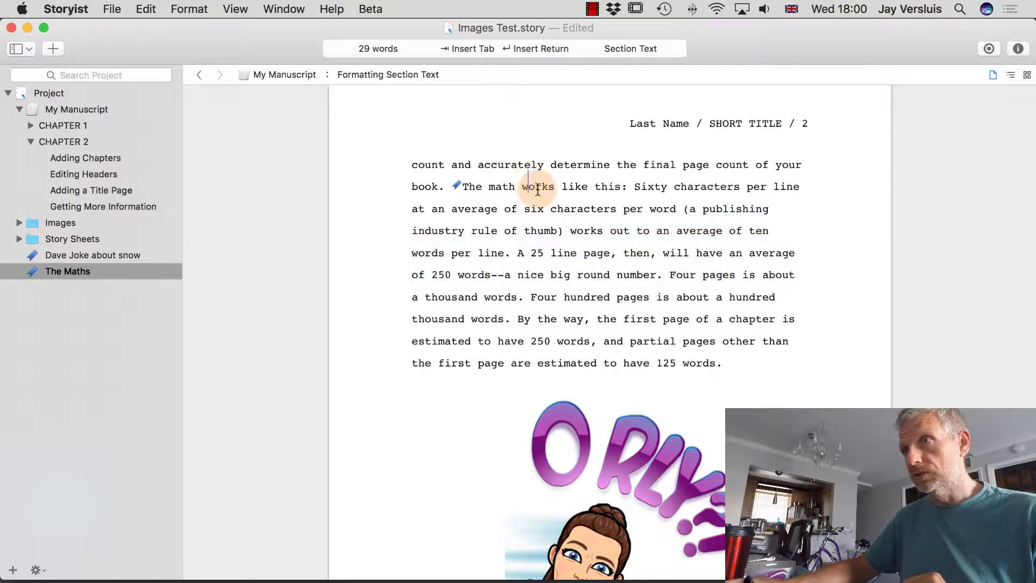
{"action": "left_click_drag", "start_coordinate": [533, 190], "coordinate": [544, 210]}
{"action": "left_click", "coordinate": [532, 298]}
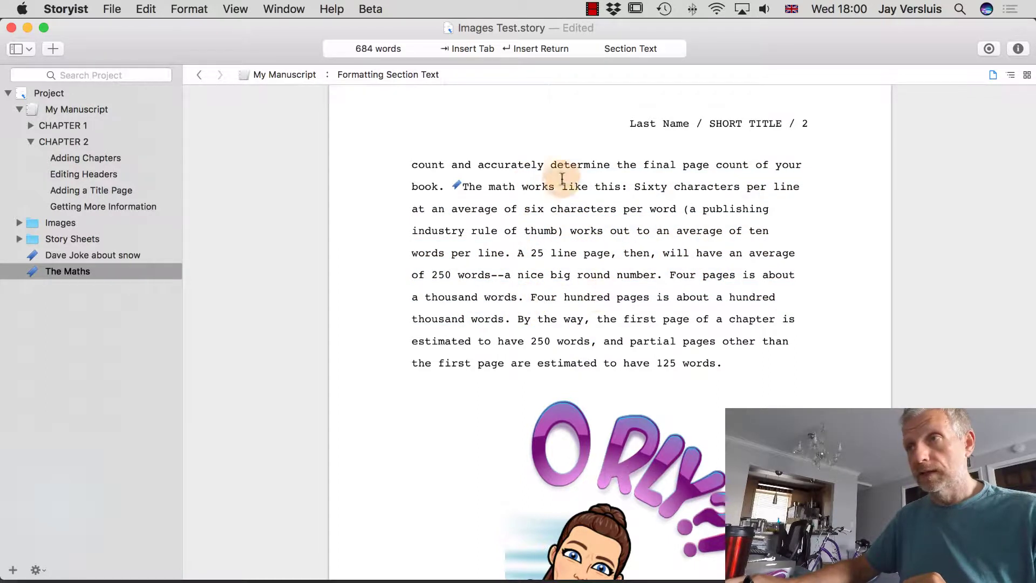
{"action": "scroll", "coordinate": [572, 251], "scroll_direction": "down", "scroll_amount": 3}
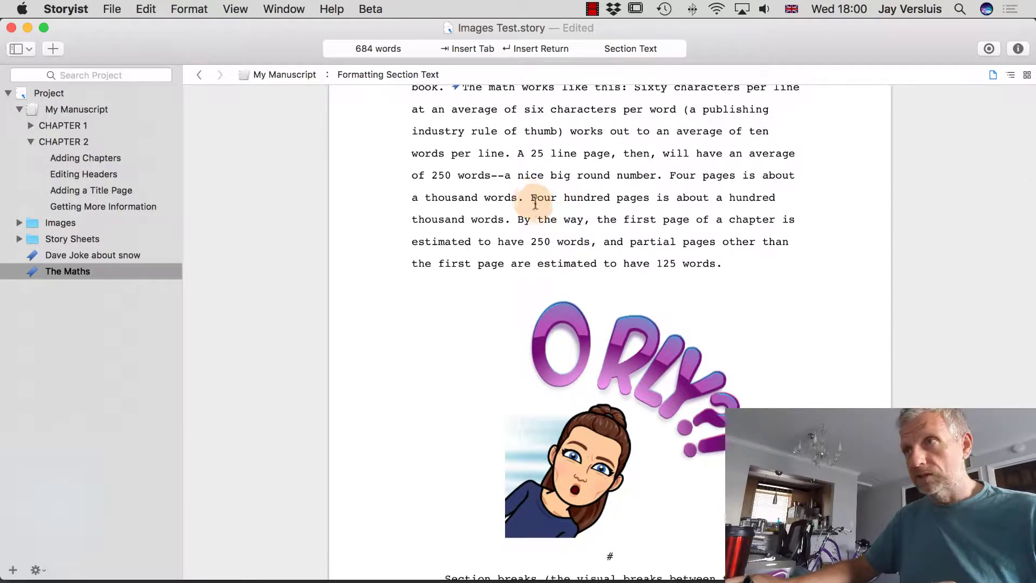
{"action": "left_click", "coordinate": [517, 221], "text": "shift"}
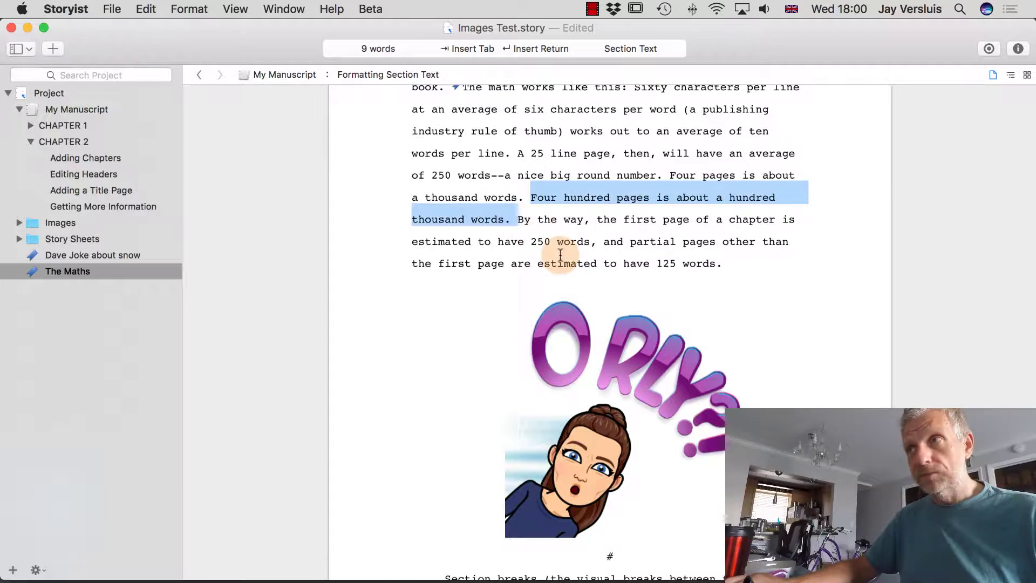
{"action": "left_click_drag", "start_coordinate": [517, 153], "coordinate": [509, 222]}
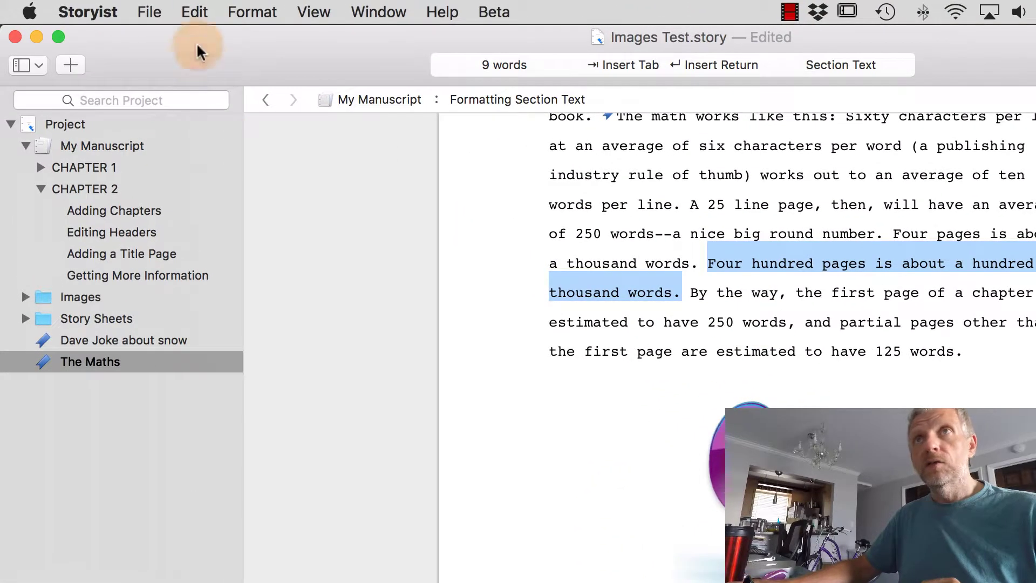
- Add the comment 'must flesh this section out.' to the selected four-hundred-pages sentence
{"action": "left_click", "coordinate": [195, 12]}
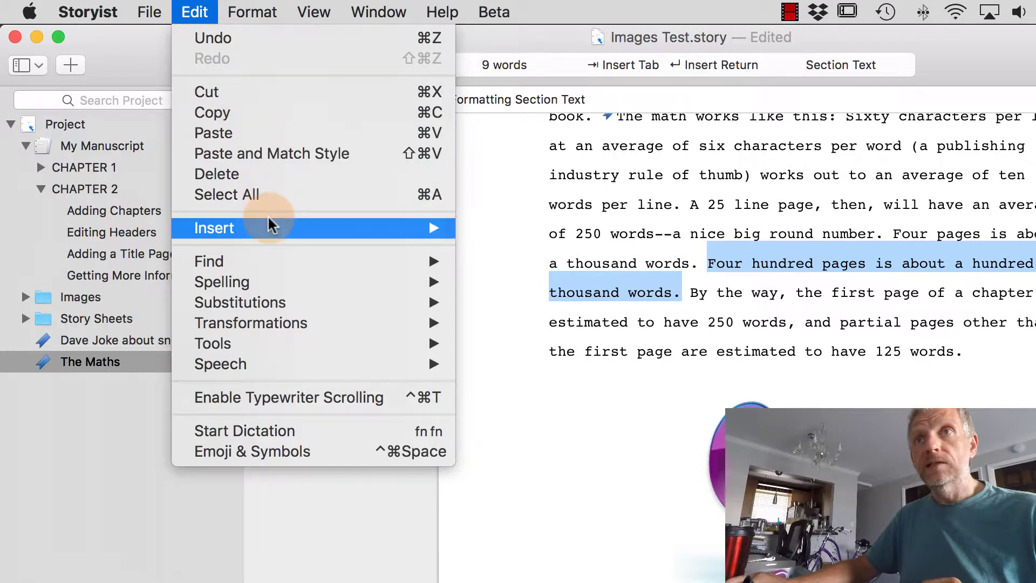
{"action": "mouse_move", "coordinate": [270, 225]}
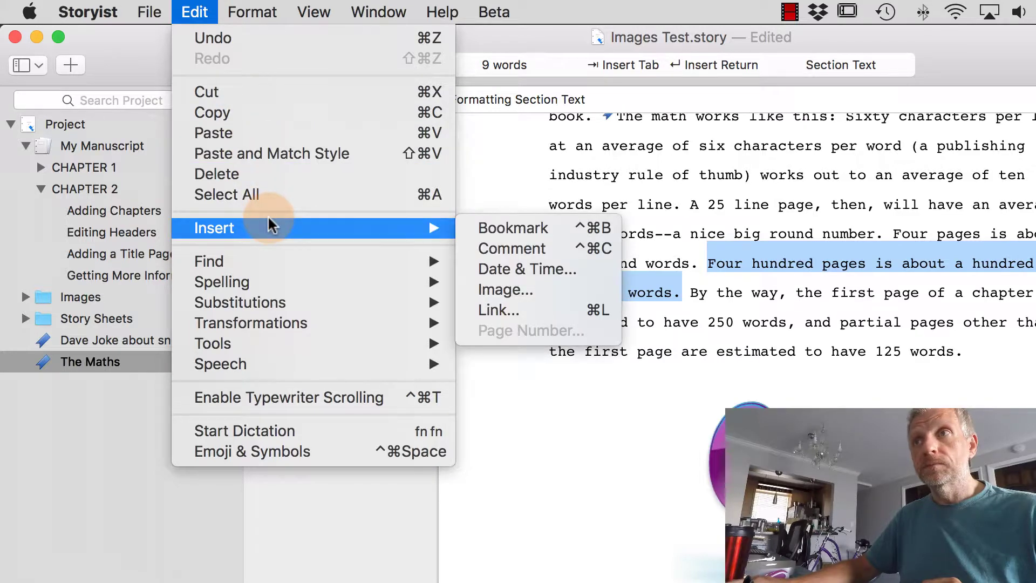
{"action": "left_click", "coordinate": [562, 252]}
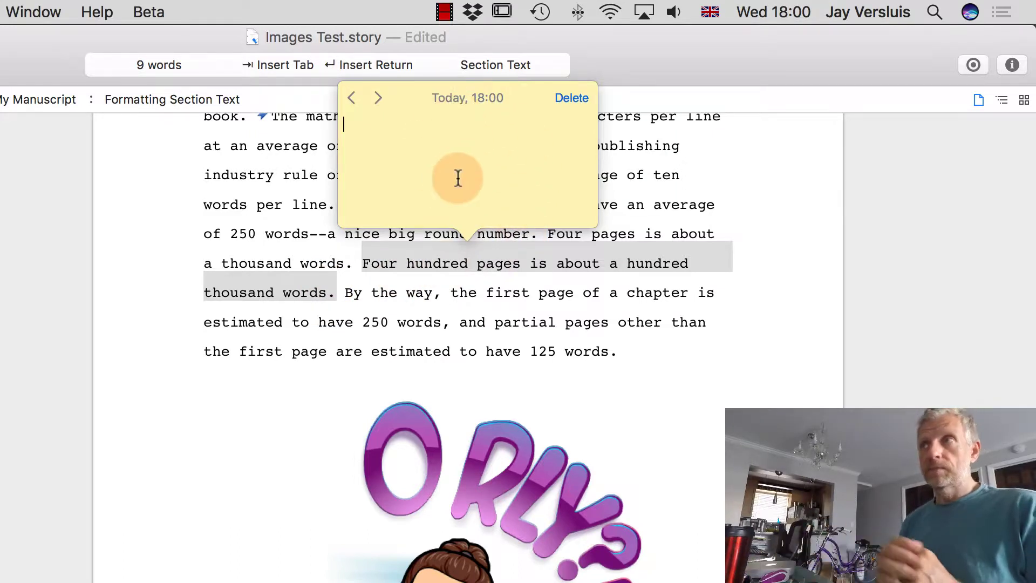
{"action": "left_click", "coordinate": [459, 178]}
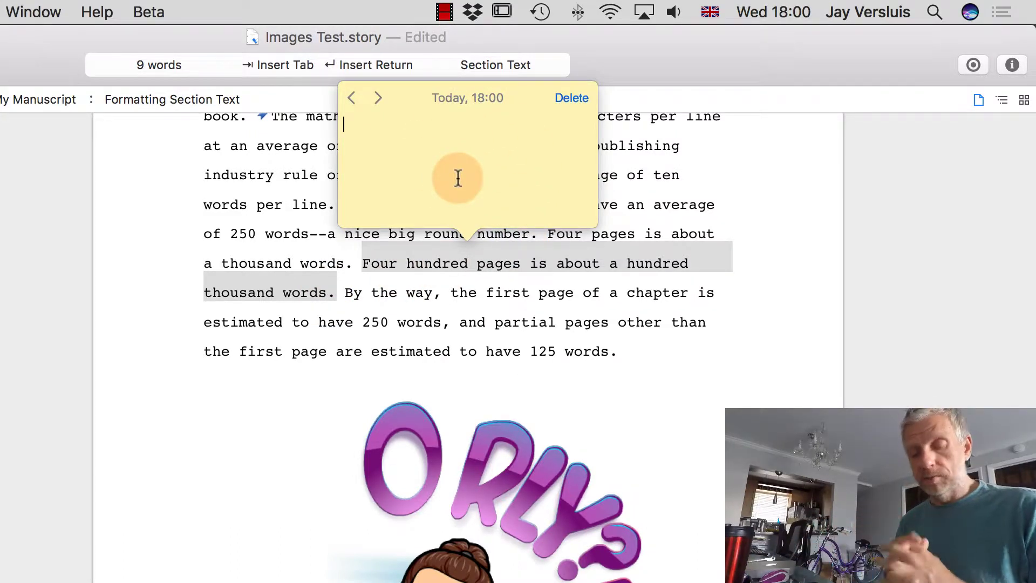
{"action": "type", "text": "must flesh"}
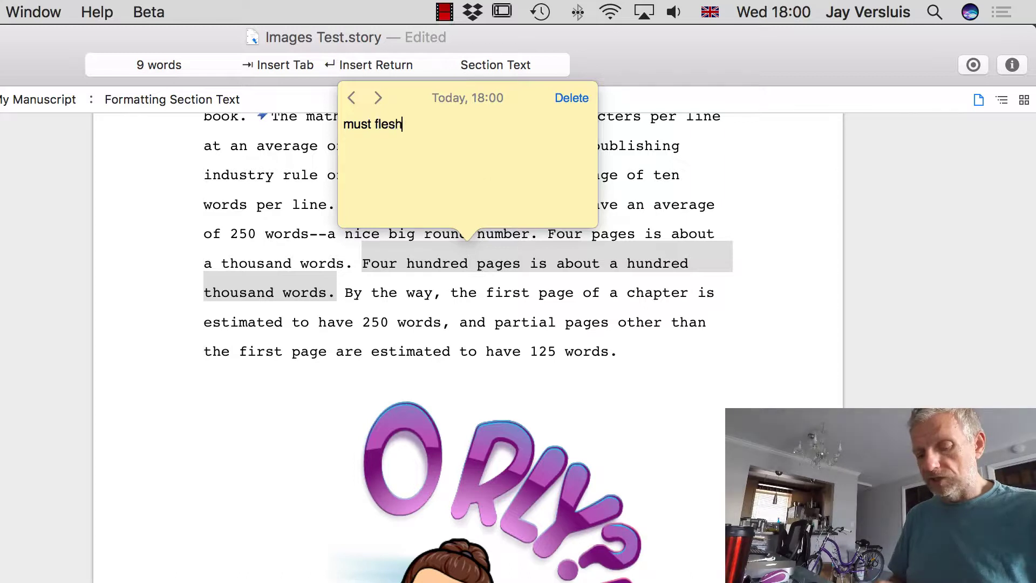
{"action": "type", "text": " this section aout"}
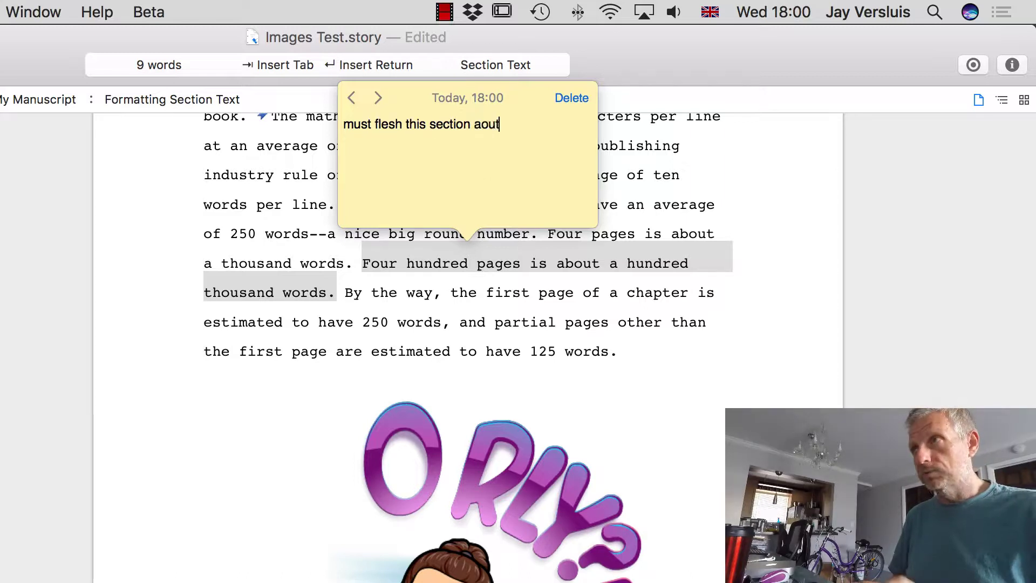
{"action": "key", "text": "BackSpace"}
{"action": "key", "text": "BackSpace"}
{"action": "key", "text": "BackSpace"}
{"action": "key", "text": "BackSpace"}
{"action": "type", "text": "out."}
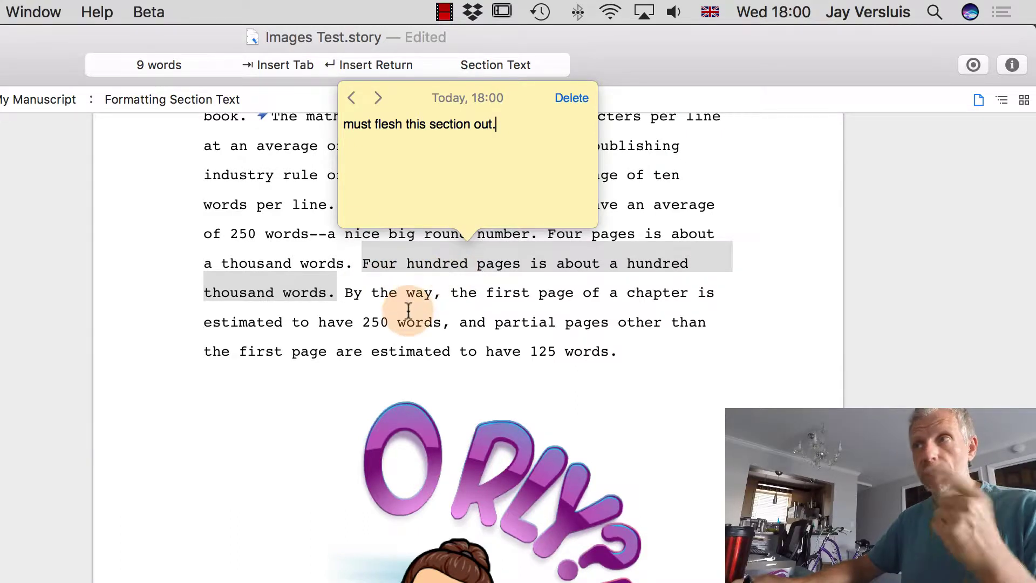
{"action": "left_click", "coordinate": [408, 310]}
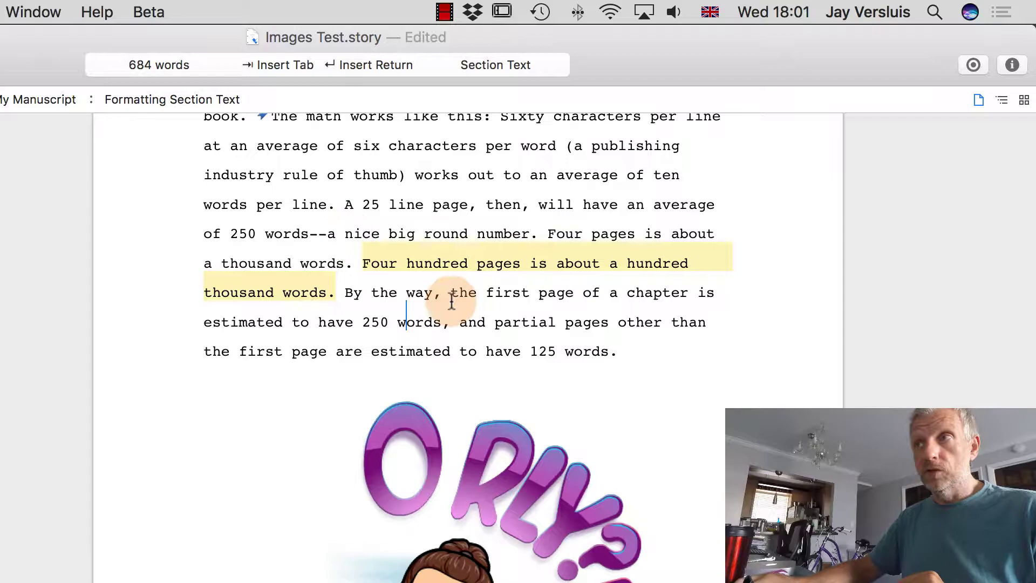
- Select the paragraph beginning 'Still reading?'
{"action": "scroll", "coordinate": [337, 349], "scroll_direction": "down", "scroll_amount": 15}
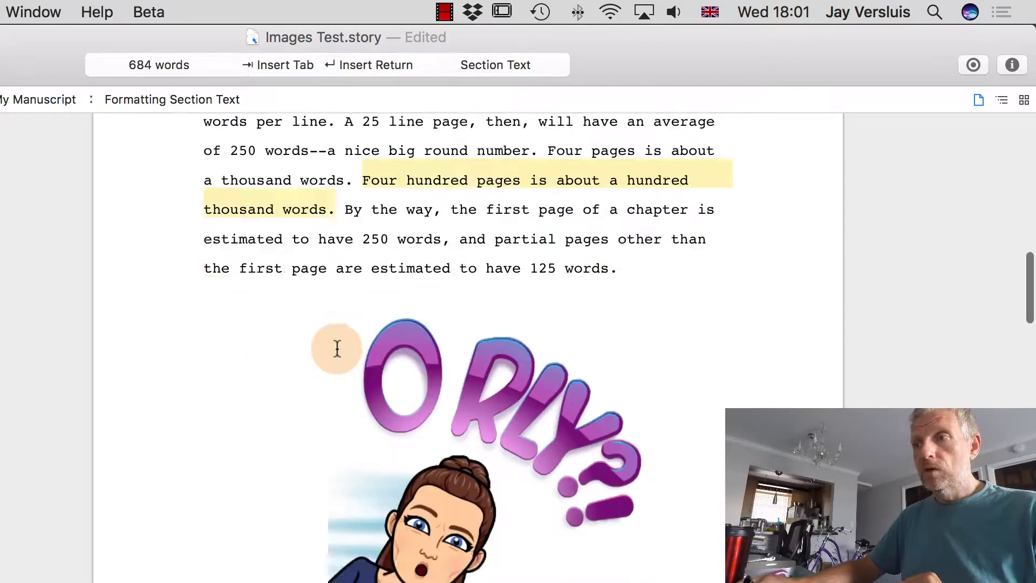
{"action": "scroll", "coordinate": [337, 348], "scroll_direction": "up", "scroll_amount": 15}
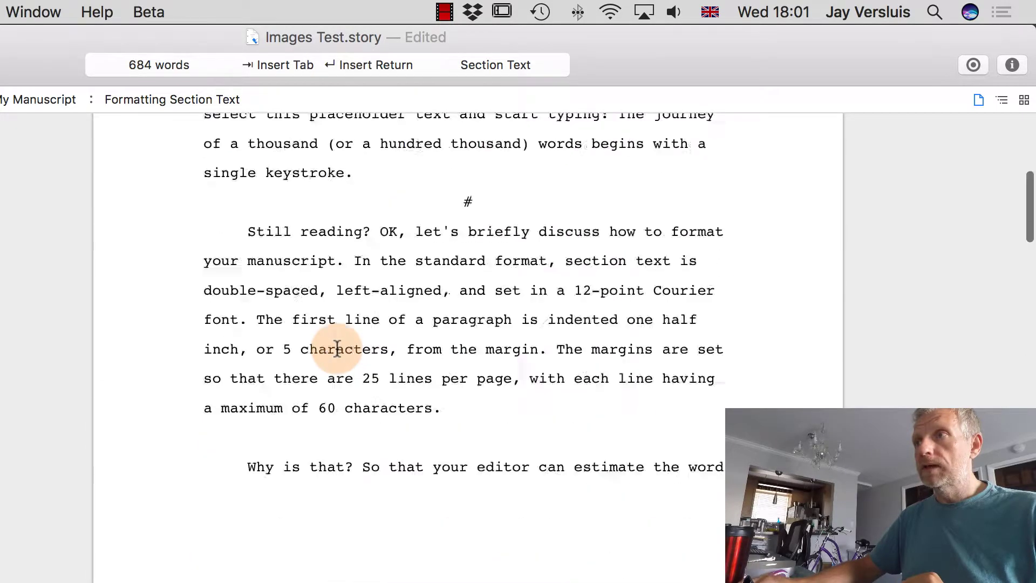
{"action": "scroll", "coordinate": [336, 347], "scroll_direction": "down", "scroll_amount": 3}
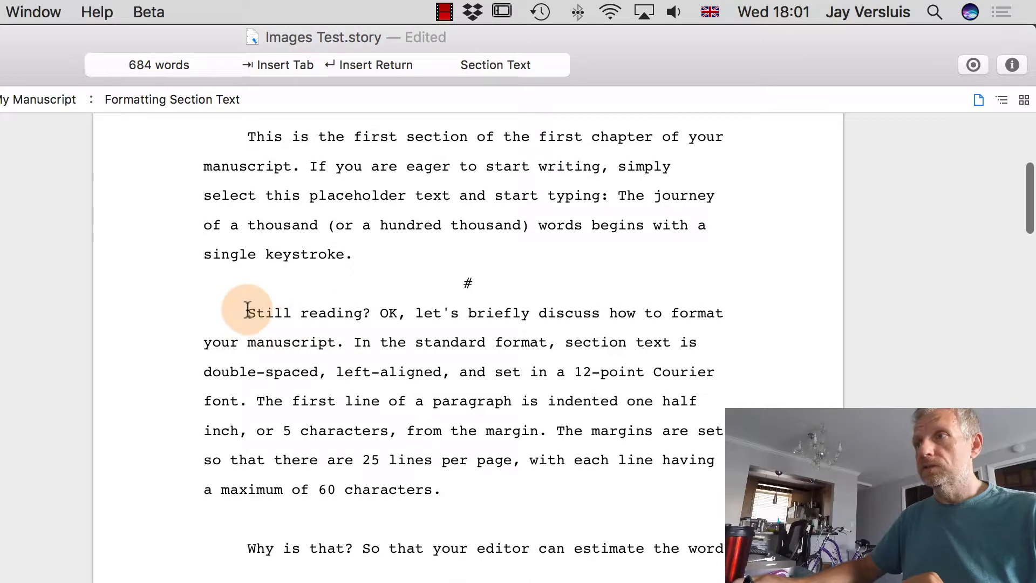
{"action": "left_click_drag", "start_coordinate": [243, 312], "coordinate": [449, 497]}
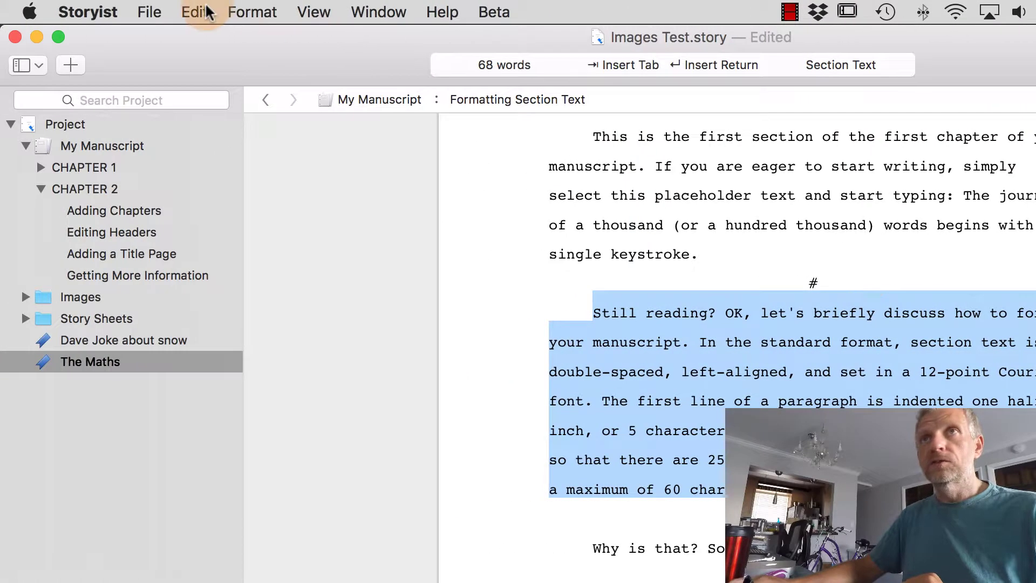
- Comment on it: 'flesh this section out, mention the car crash in Dave's childhood.'
{"action": "left_click", "coordinate": [200, 12]}
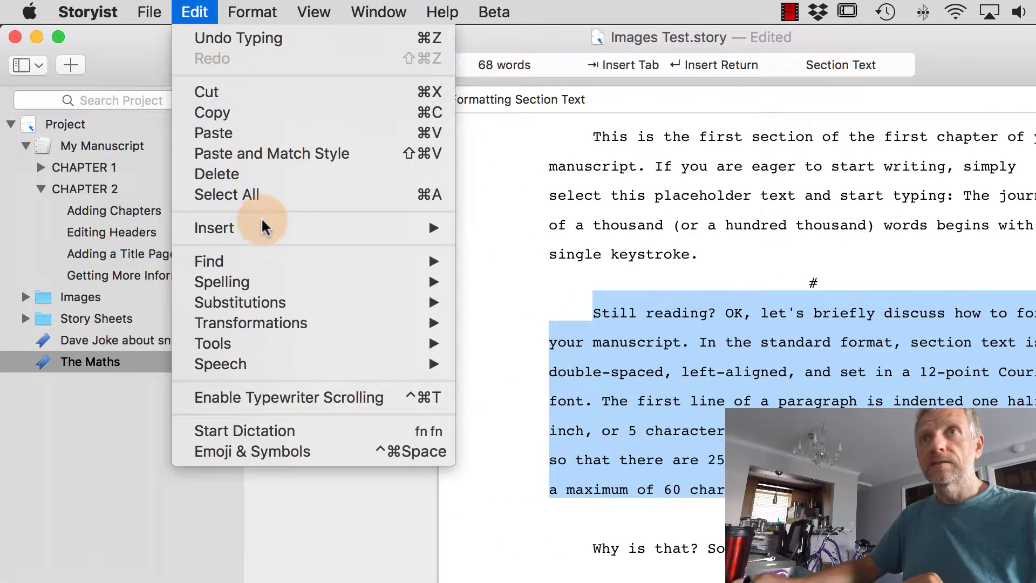
{"action": "mouse_move", "coordinate": [268, 229]}
{"action": "left_click", "coordinate": [555, 252]}
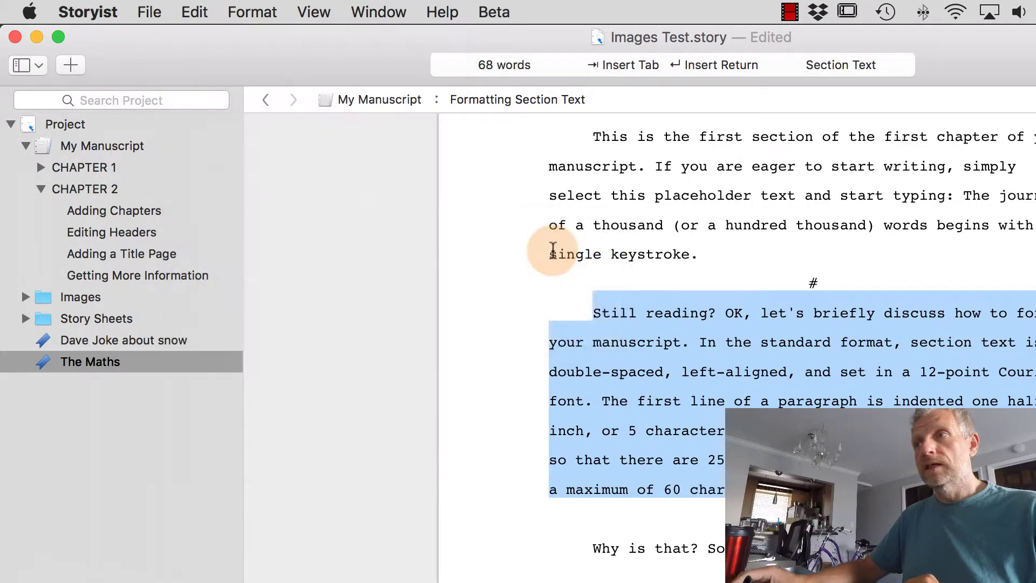
{"action": "type", "text": "flesh this s"}
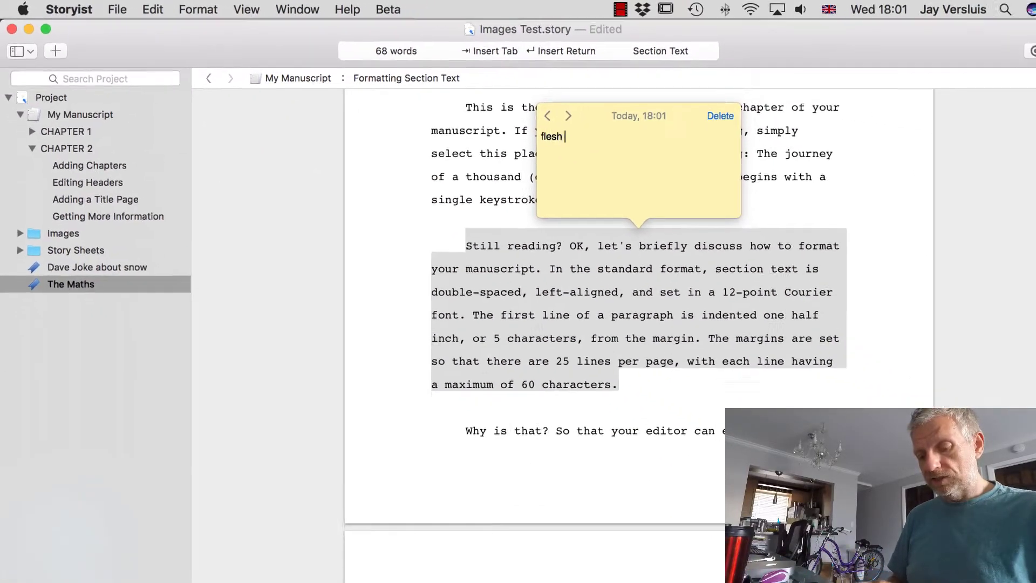
{"action": "type", "text": "ection out,"}
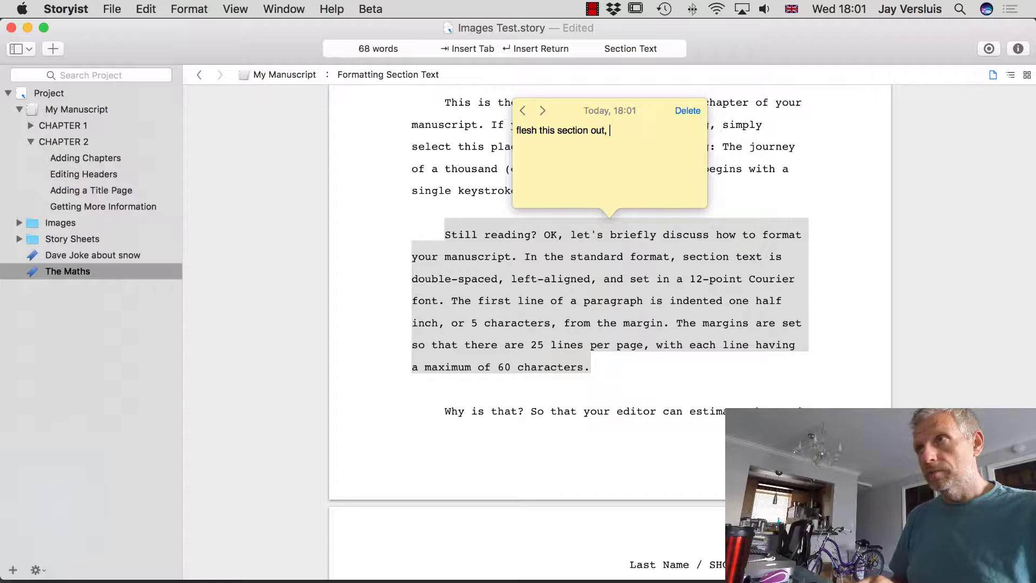
{"action": "type", "text": " mention the car "}
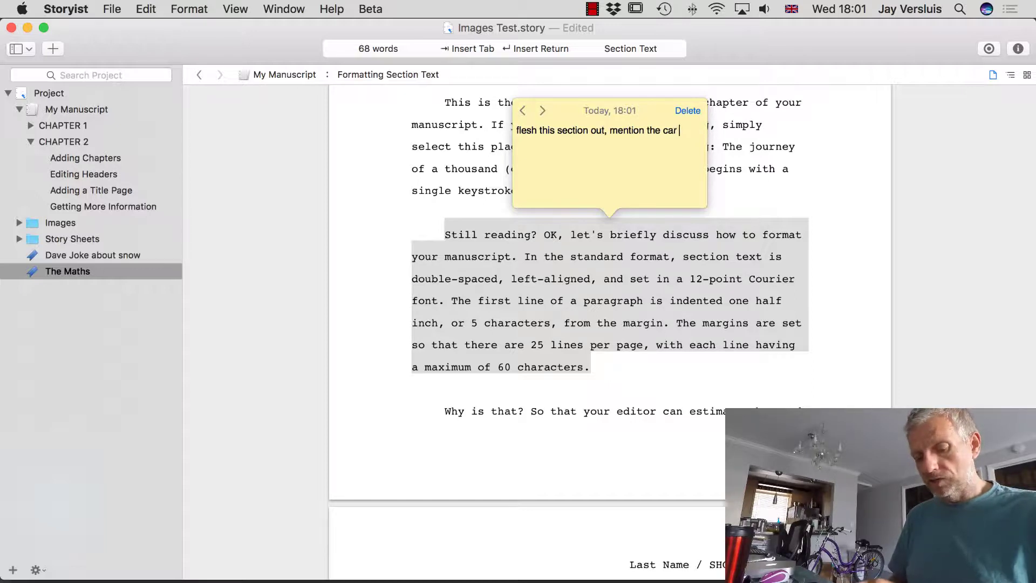
{"action": "type", "text": "crash in Dave's"}
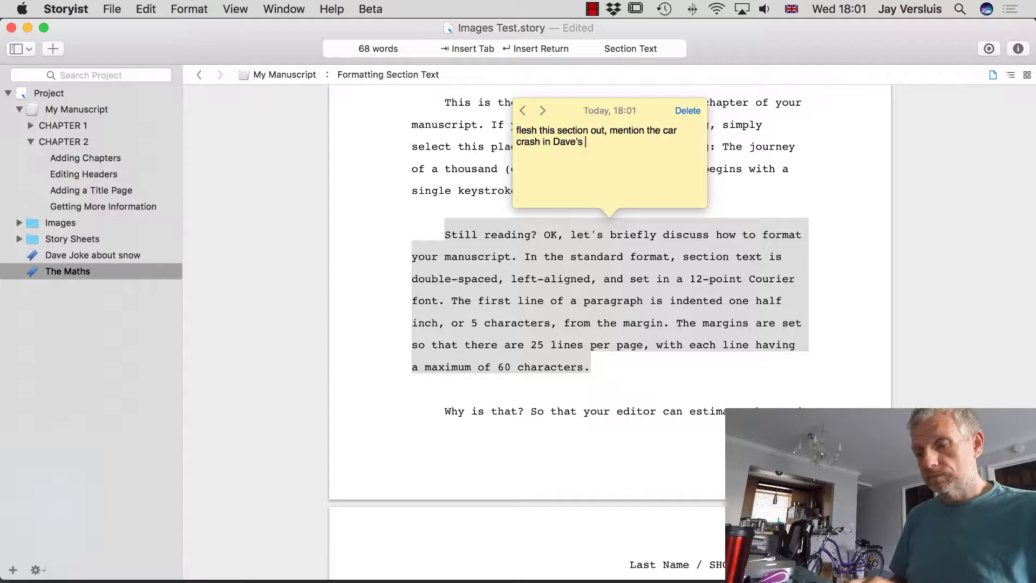
{"action": "type", "text": " childhood."}
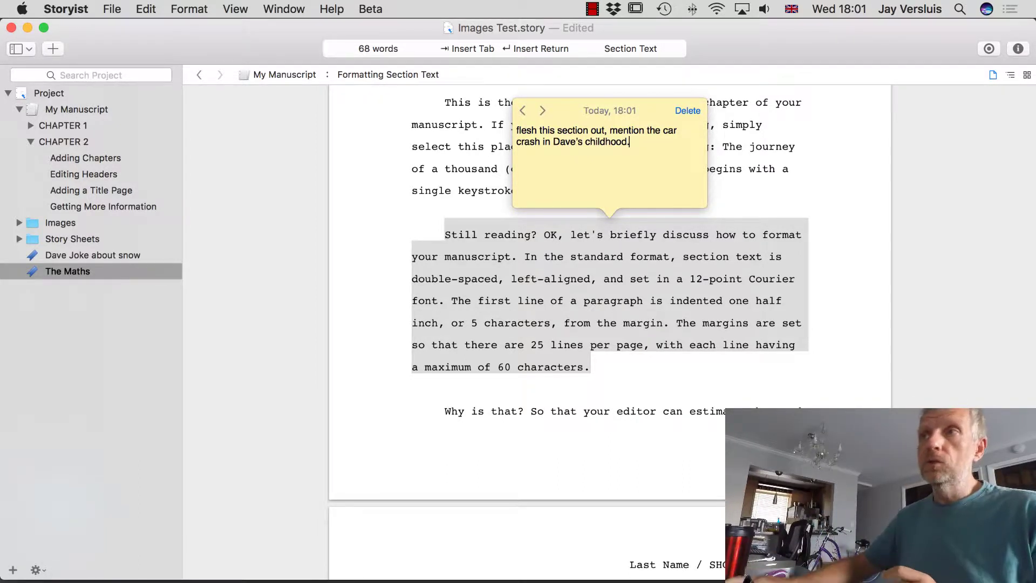
{"action": "left_click", "coordinate": [441, 191]}
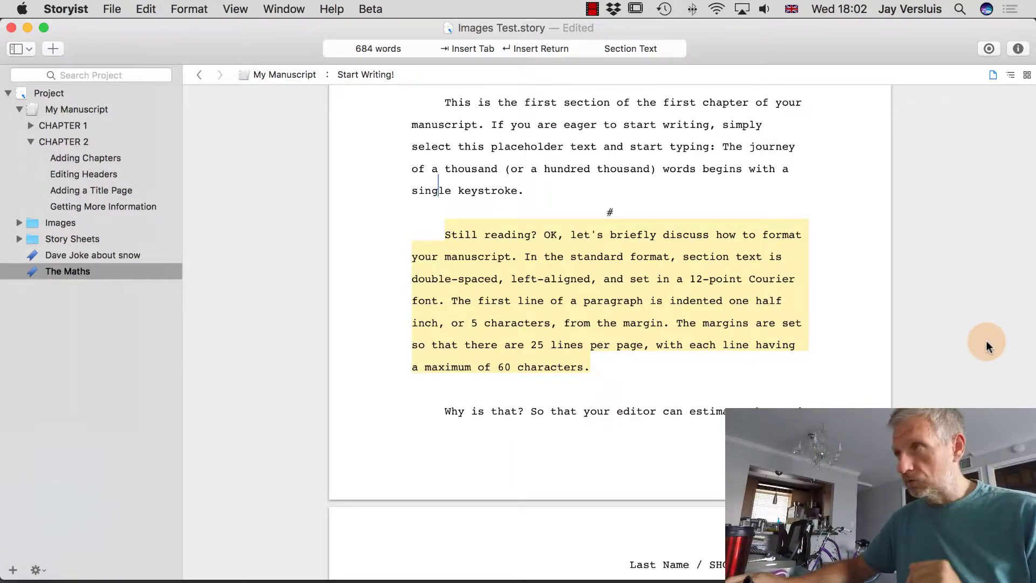
- Show the Inspector's Comments list and jump to the 18:01 comment's text
{"action": "left_click", "coordinate": [236, 9]}
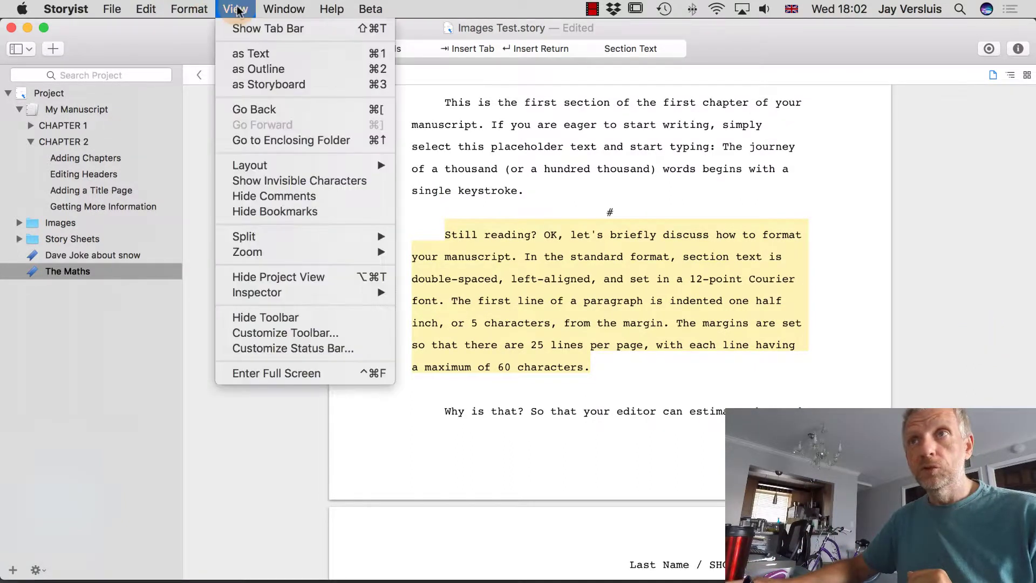
{"action": "mouse_move", "coordinate": [293, 293]}
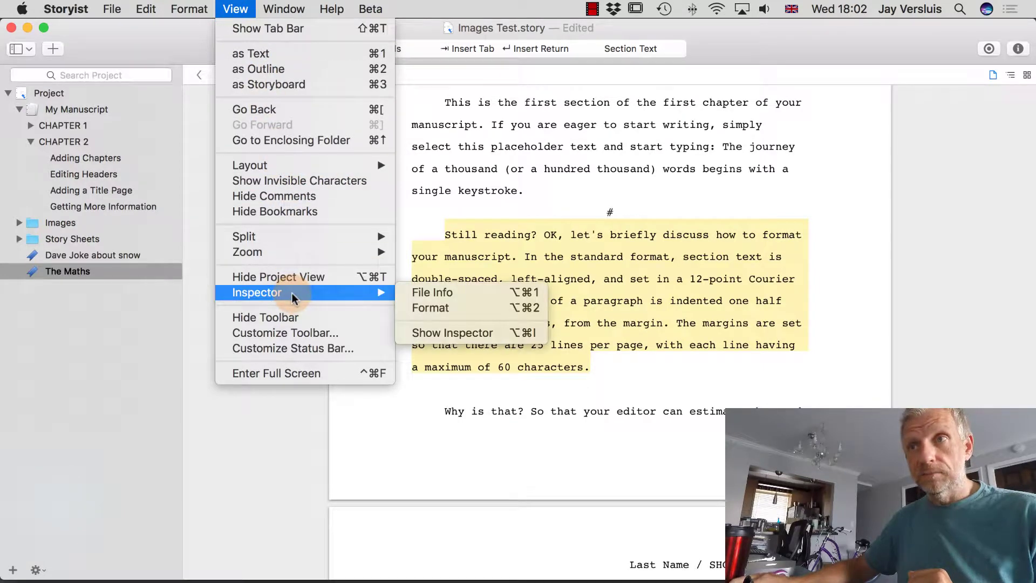
{"action": "left_click", "coordinate": [497, 333]}
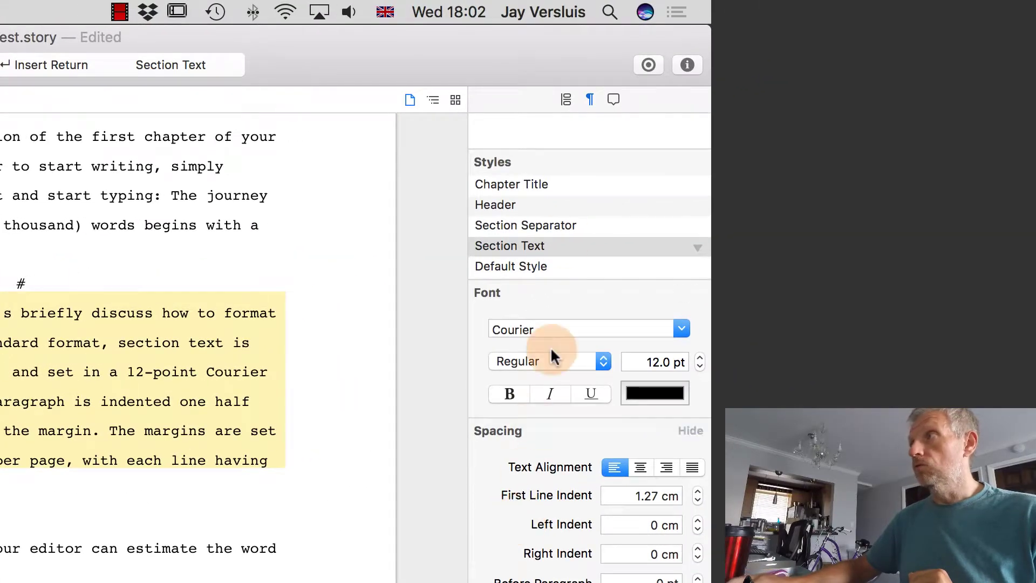
{"action": "left_click", "coordinate": [615, 99]}
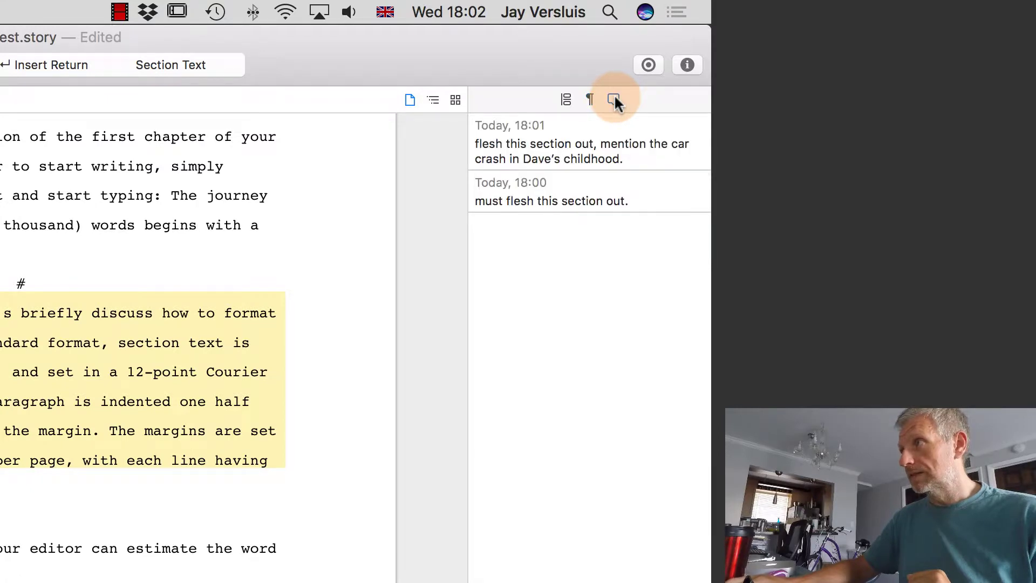
{"action": "left_click", "coordinate": [570, 142]}
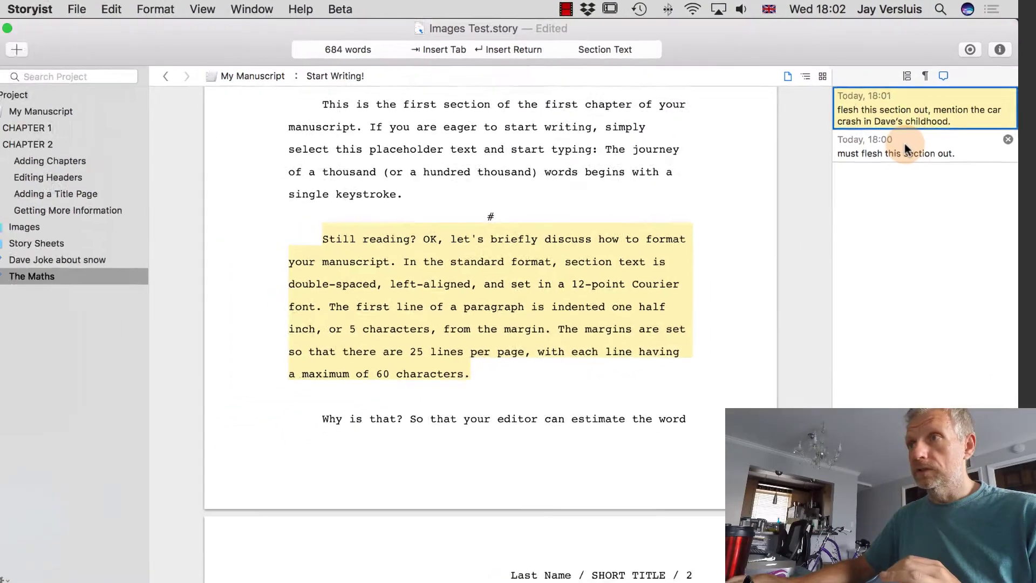
{"action": "left_click", "coordinate": [905, 143]}
{"action": "scroll", "coordinate": [521, 442], "scroll_direction": "down", "scroll_amount": 5}
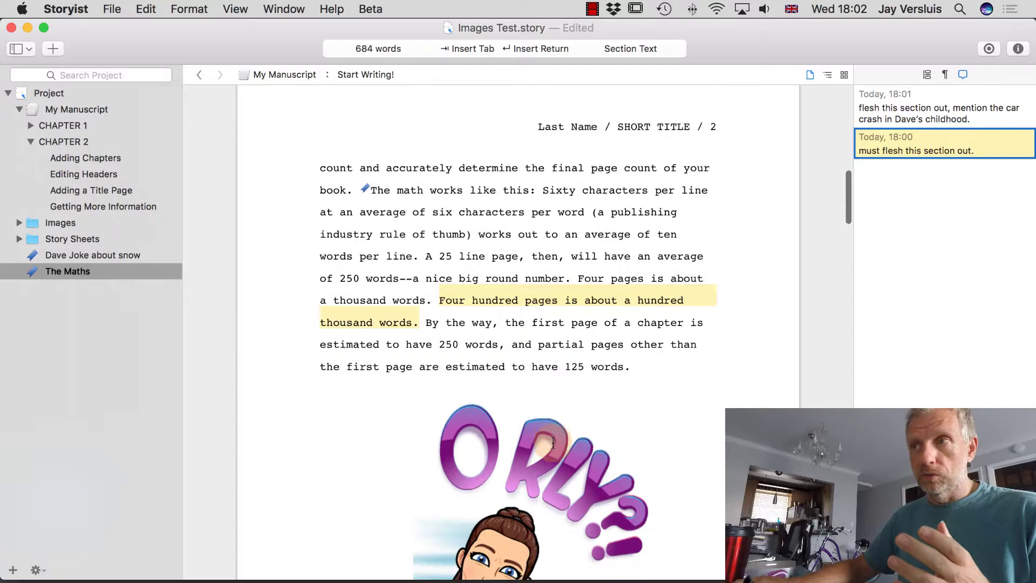
{"action": "scroll", "coordinate": [553, 442], "scroll_direction": "down", "scroll_amount": 2}
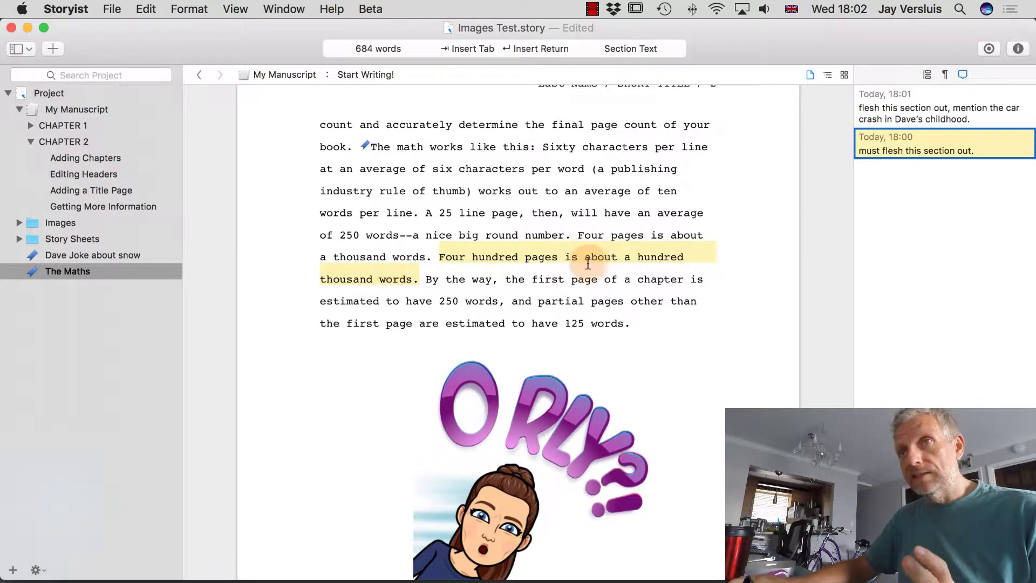
{"action": "left_click", "coordinate": [112, 256]}
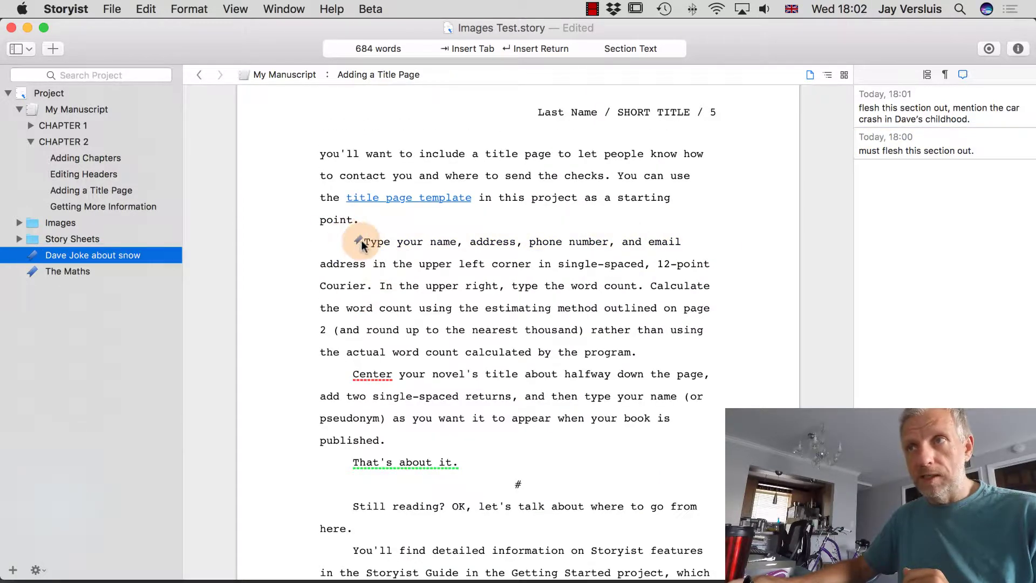
{"action": "left_click", "coordinate": [108, 271]}
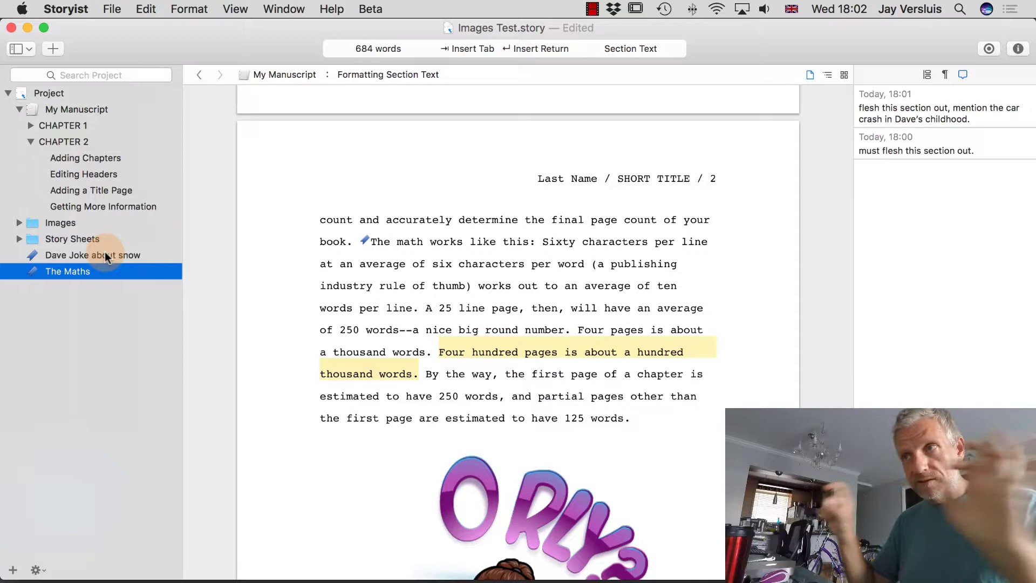
{"action": "left_click", "coordinate": [891, 126]}
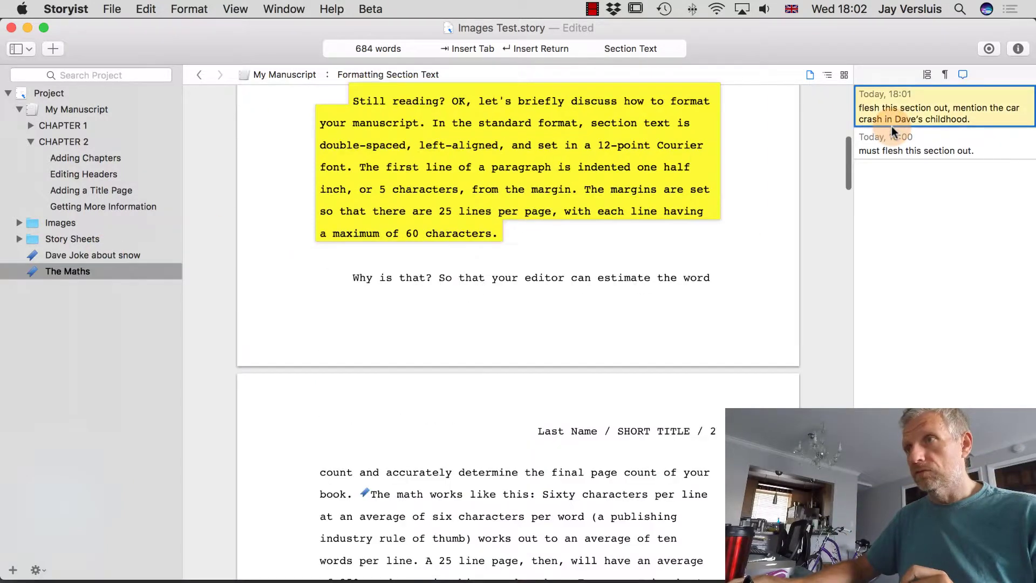
{"action": "scroll", "coordinate": [591, 229], "scroll_direction": "up", "scroll_amount": 1}
{"action": "scroll", "coordinate": [591, 230], "scroll_direction": "up", "scroll_amount": 2}
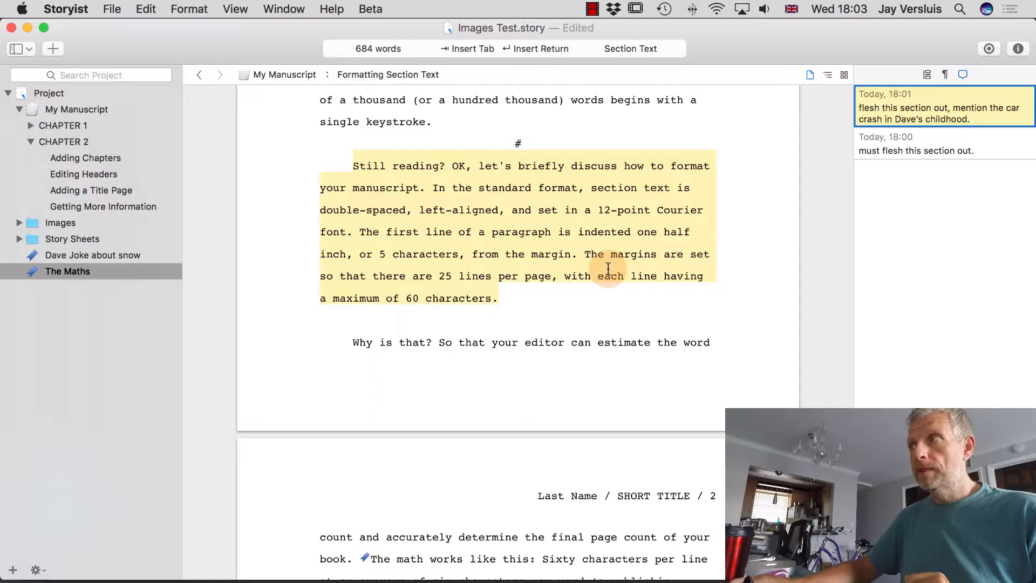
{"action": "left_click", "coordinate": [570, 227]}
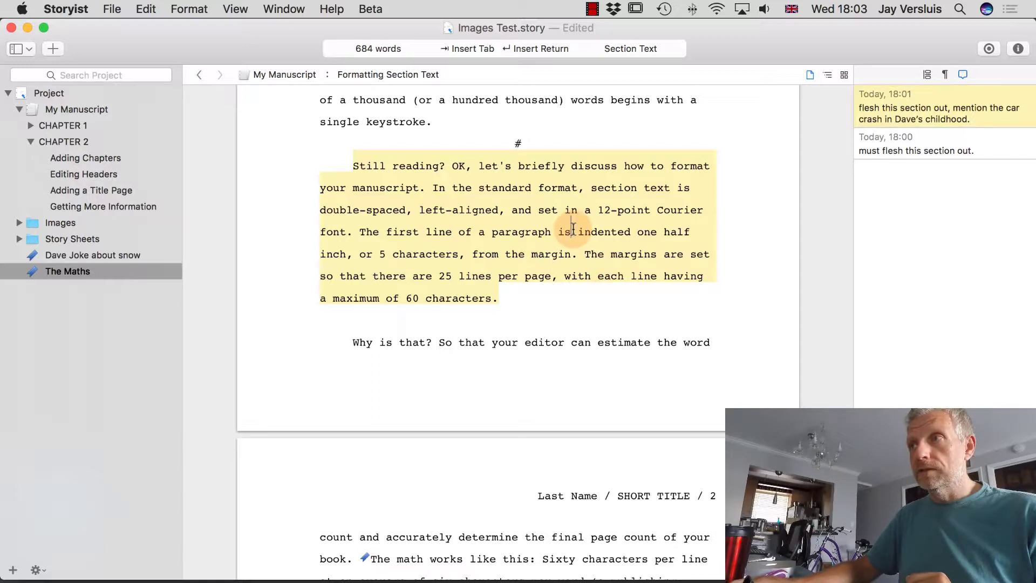
- Append 'Let's see what happens when a comment is much' to the 18:01 comment
{"action": "left_click", "coordinate": [948, 105]}
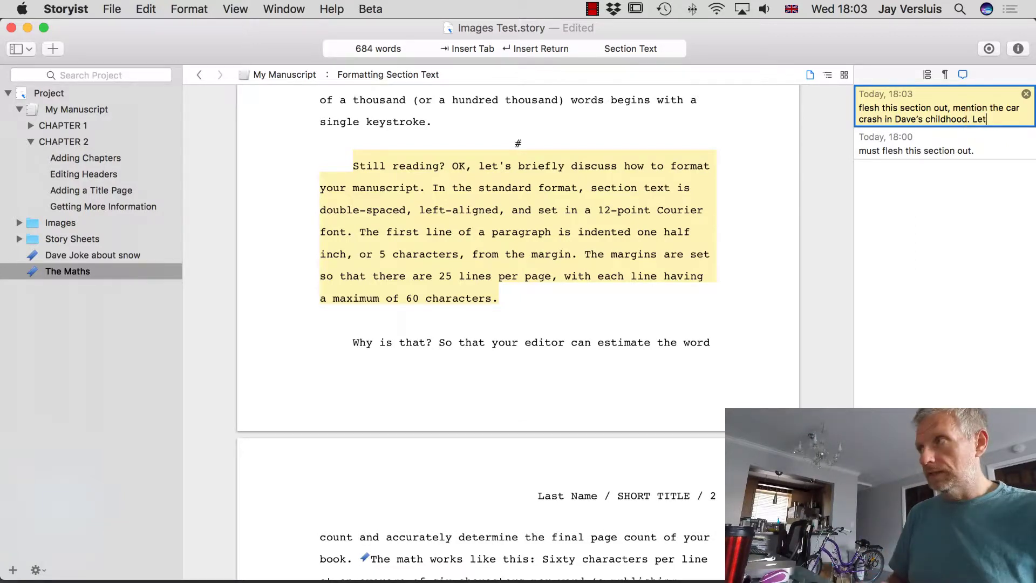
{"action": "type", "text": "Let's see what h"}
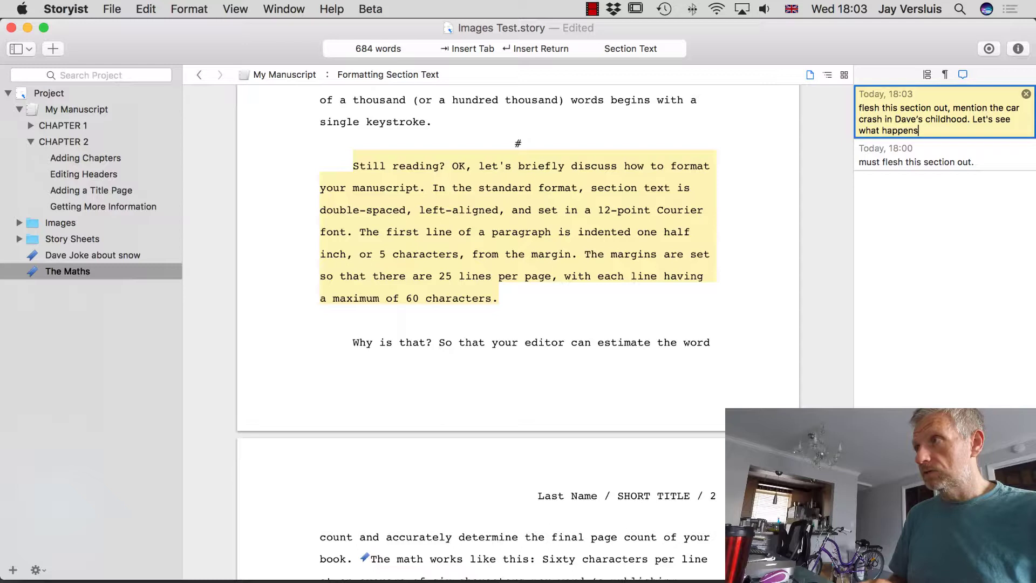
{"action": "type", "text": "appens when a acomment is "}
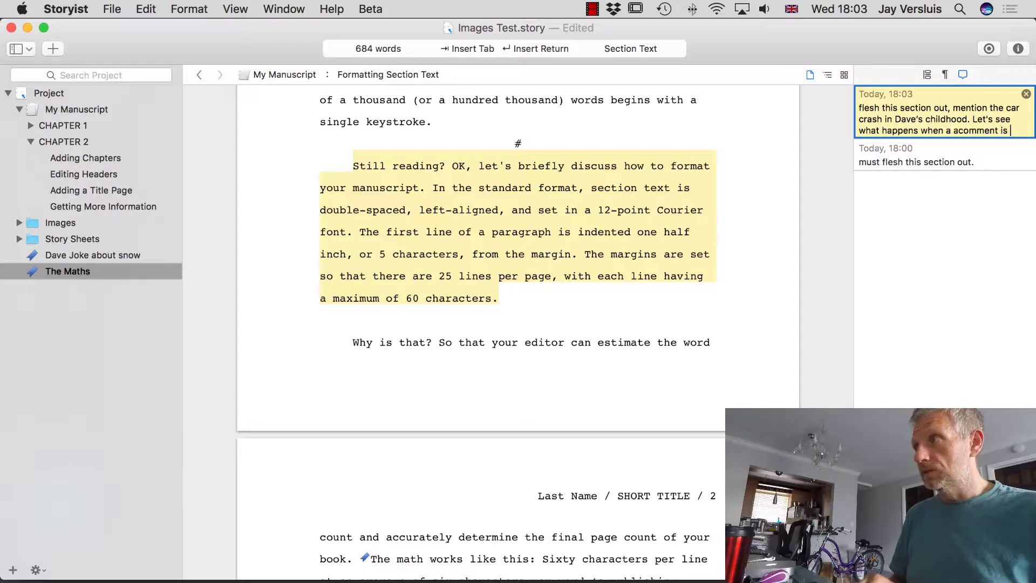
{"action": "type", "text": "much loinger than two lines."}
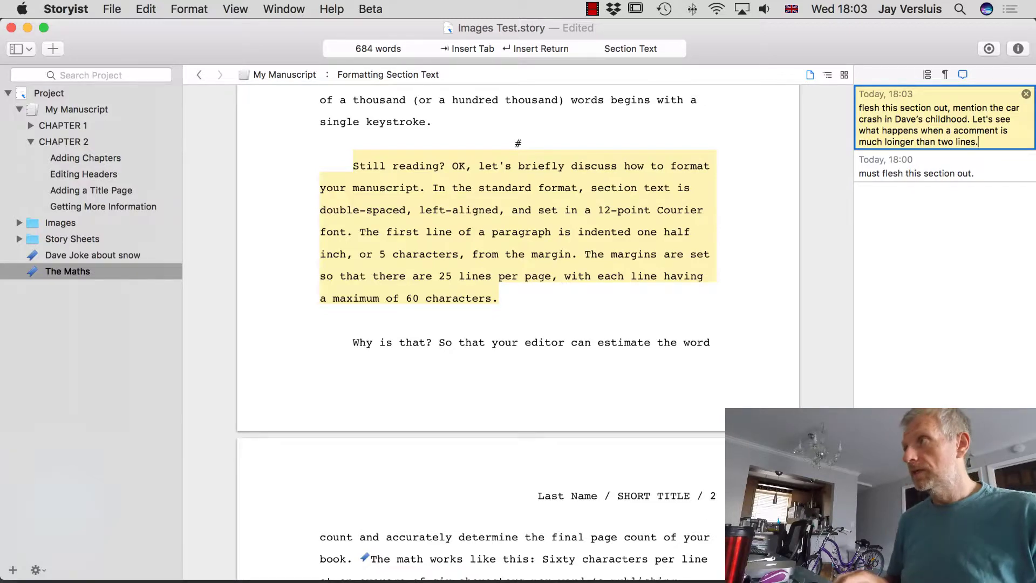
{"action": "left_click", "coordinate": [931, 264]}
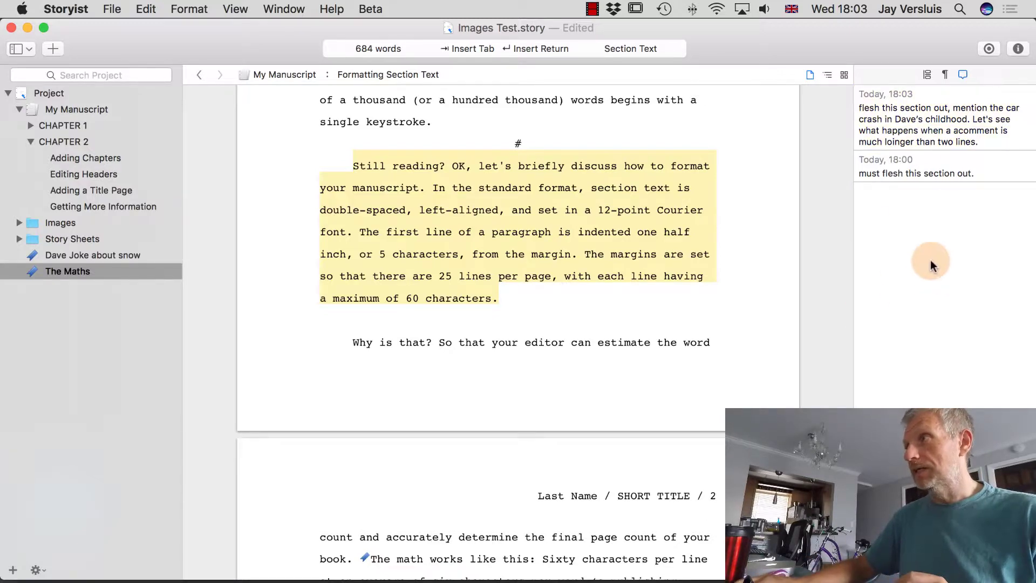
{"action": "left_click", "coordinate": [926, 132]}
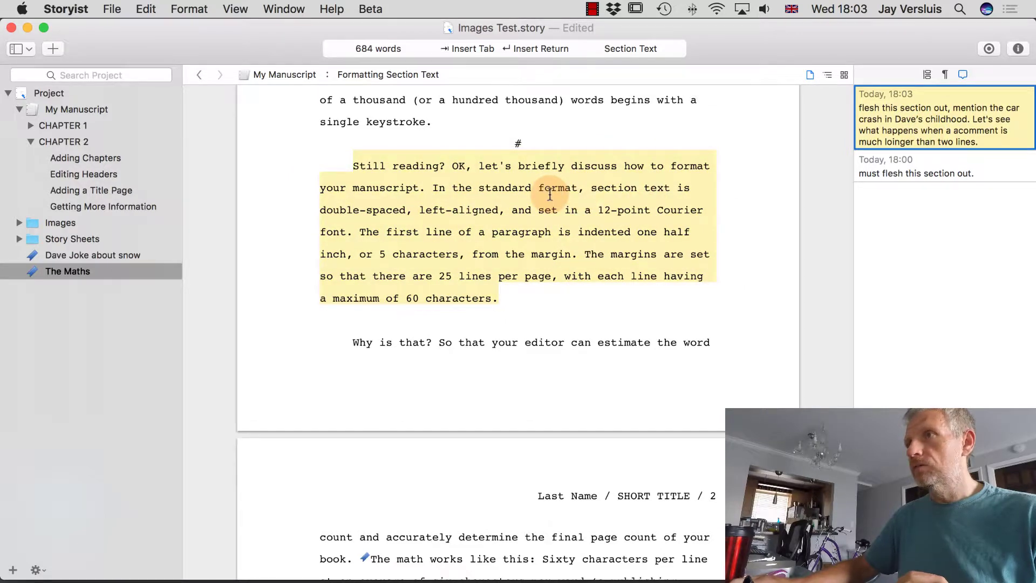
{"action": "right_click", "coordinate": [548, 209]}
- Delete the 18:03 comment from the Comments inspector
{"action": "key", "text": "Escape"}
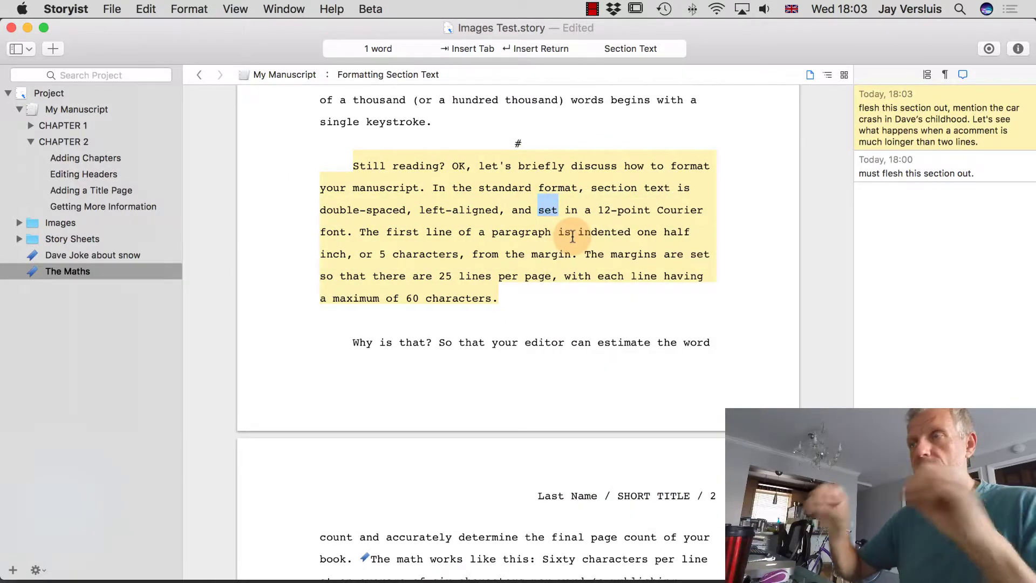
{"action": "left_click", "coordinate": [955, 131]}
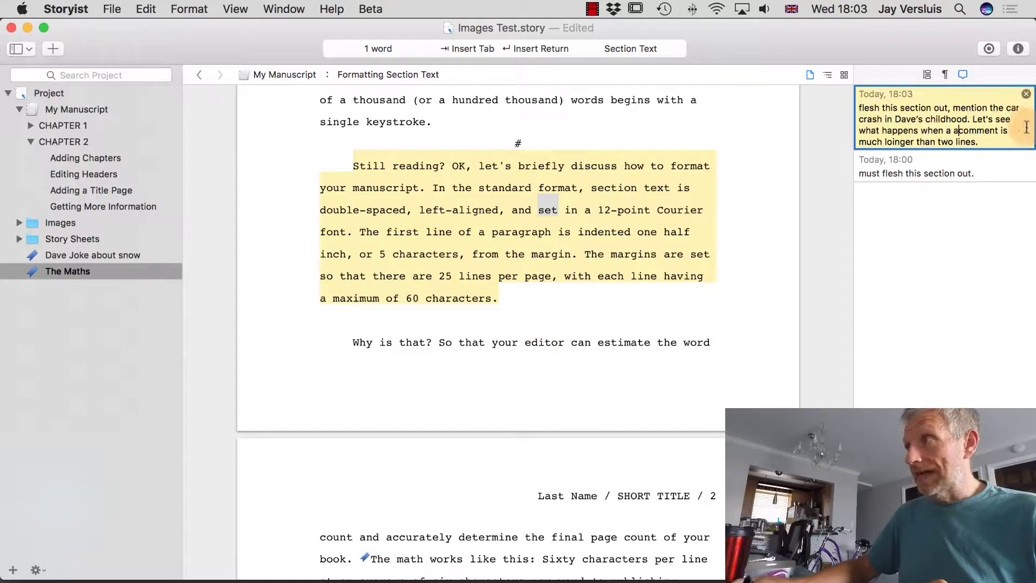
{"action": "left_click", "coordinate": [1026, 94]}
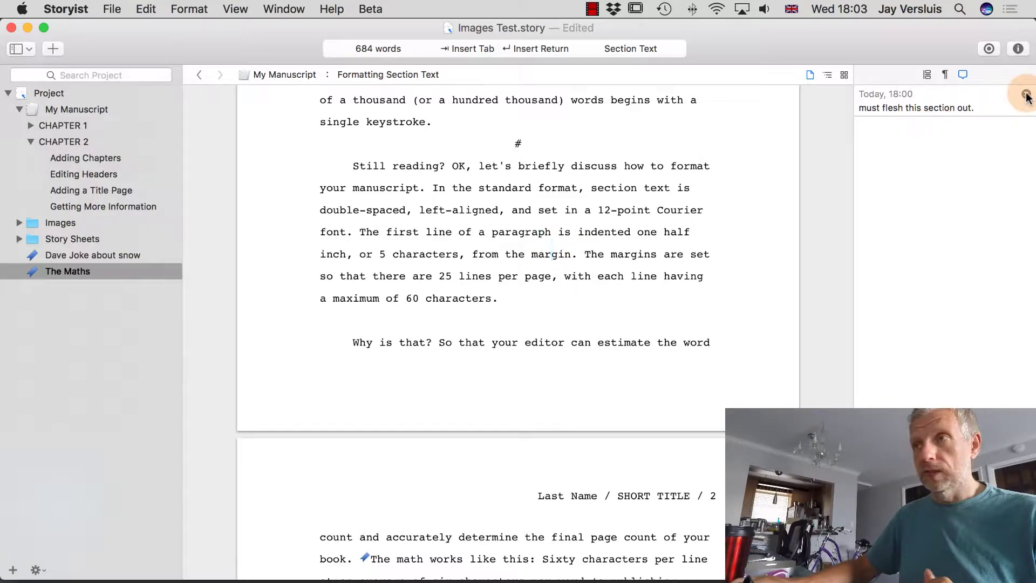
- Jump from the 18:00 comment to its shaded 'Four hundred pages' sentence, then click back into the text
{"action": "left_click", "coordinate": [923, 103]}
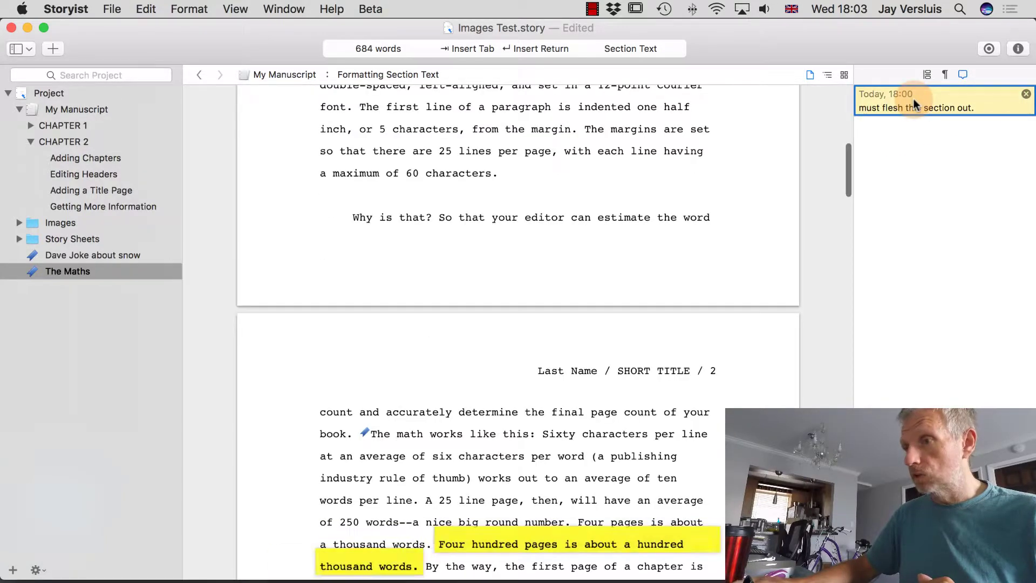
{"action": "scroll", "coordinate": [601, 393], "scroll_direction": "down", "scroll_amount": 5}
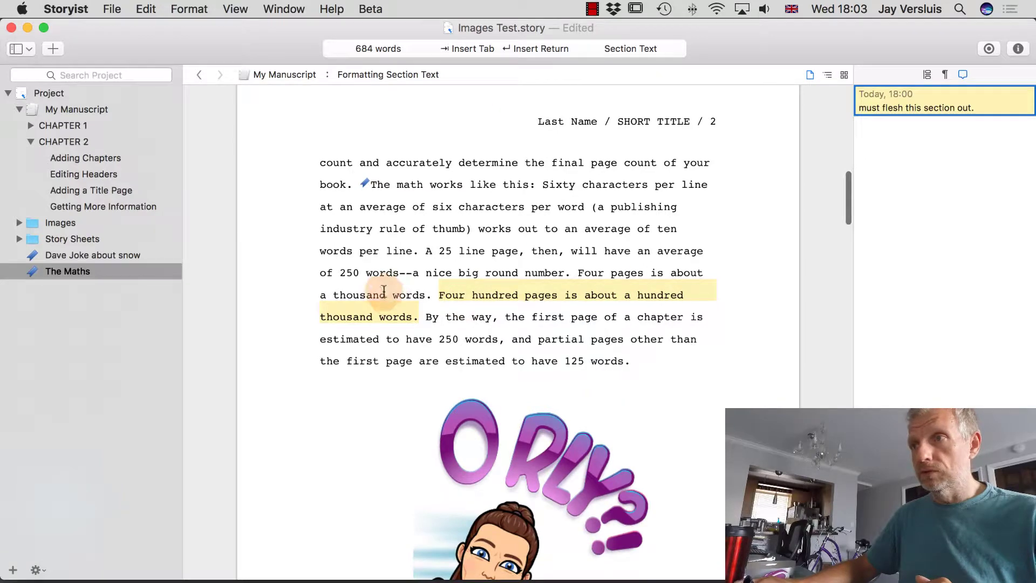
{"action": "scroll", "coordinate": [584, 313], "scroll_direction": "down", "scroll_amount": 2}
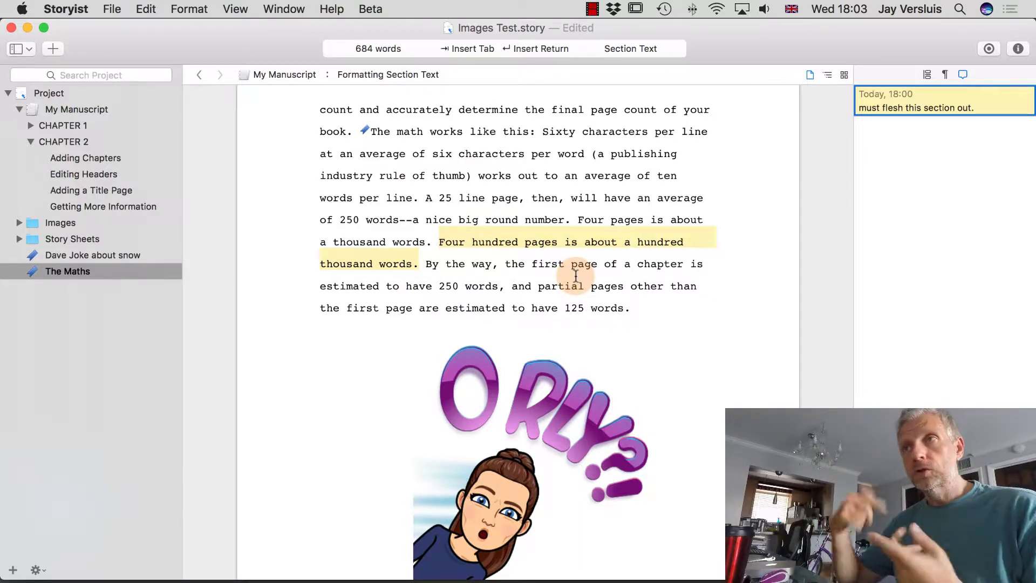
{"action": "scroll", "coordinate": [576, 276], "scroll_direction": "up", "scroll_amount": 1}
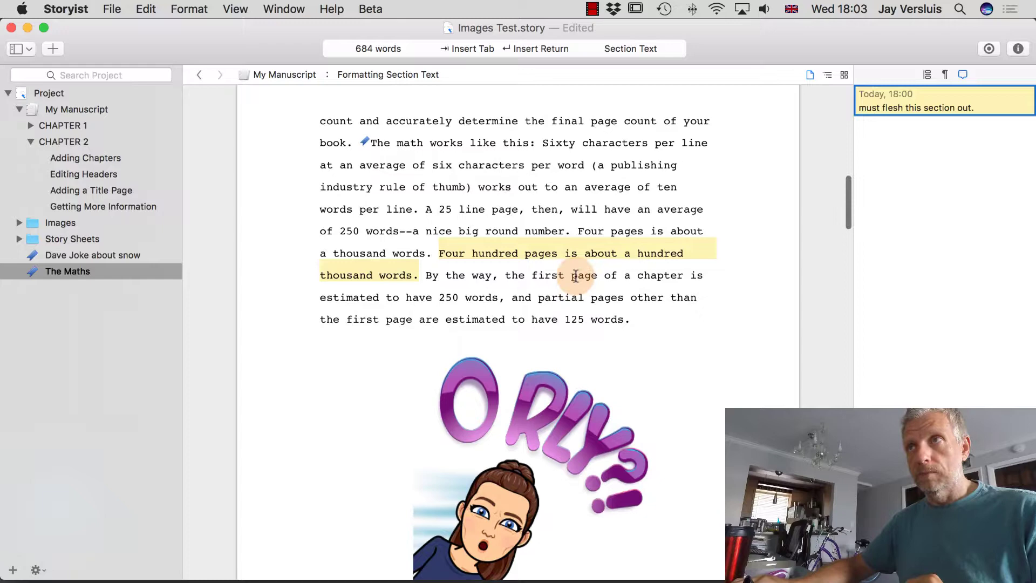
{"action": "scroll", "coordinate": [575, 276], "scroll_direction": "up", "scroll_amount": 4}
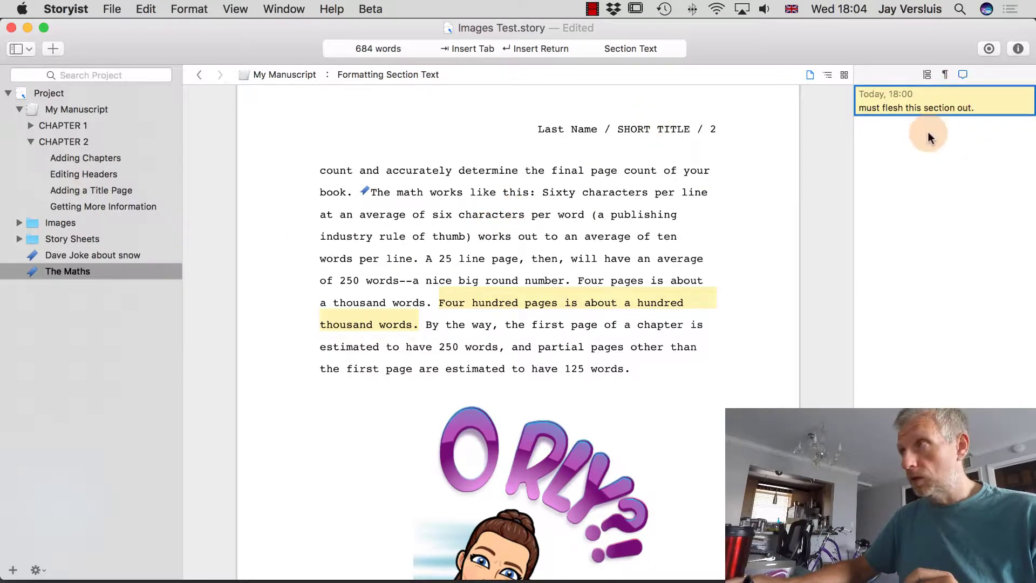
{"action": "left_click", "coordinate": [497, 233]}
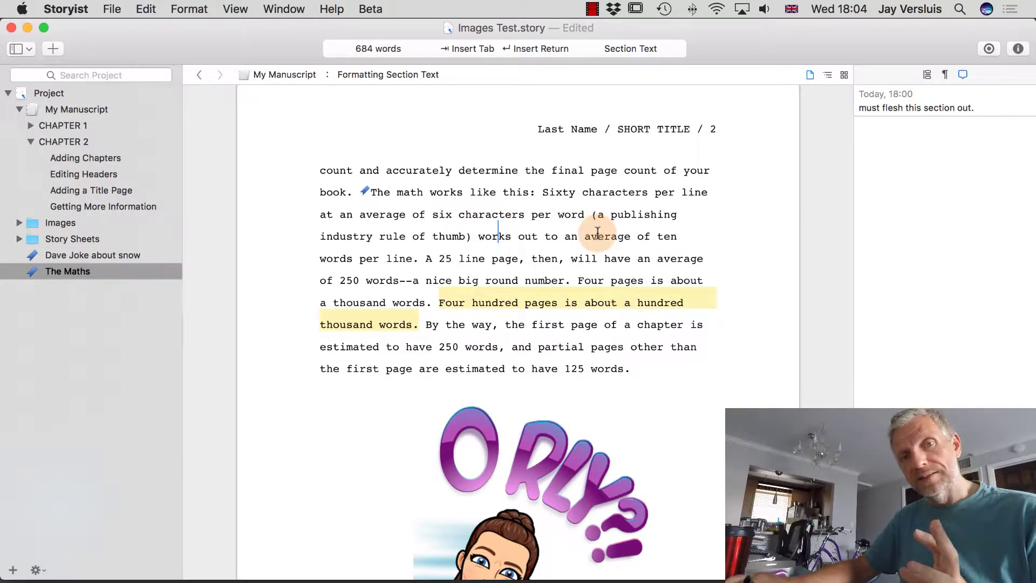
- Choose View > Hide Comments, then reopen the Comments inspector and select the remaining comment
{"action": "left_click", "coordinate": [236, 10]}
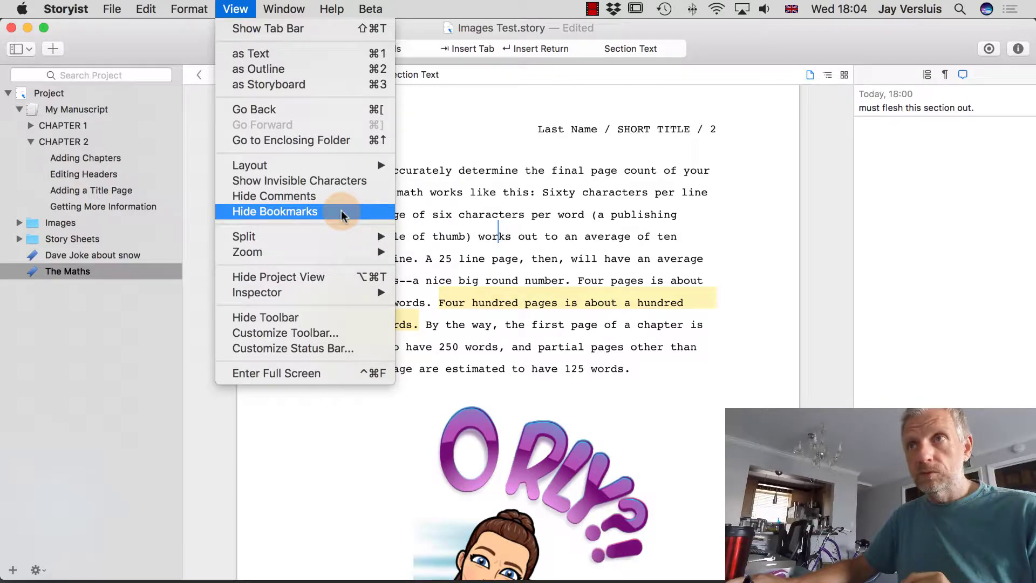
{"action": "left_click", "coordinate": [352, 197]}
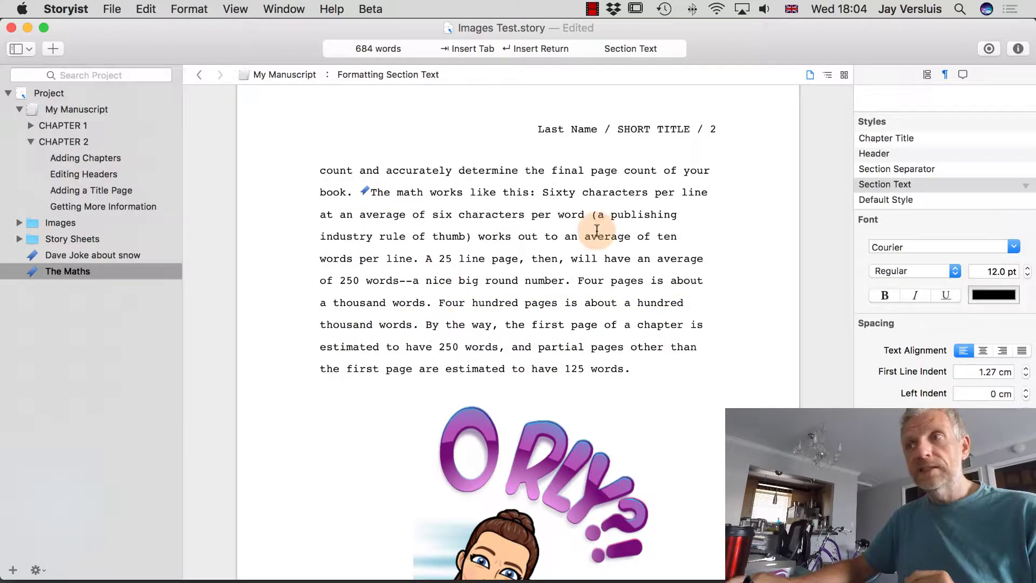
{"action": "mouse_move", "coordinate": [938, 123]}
{"action": "left_click", "coordinate": [965, 74]}
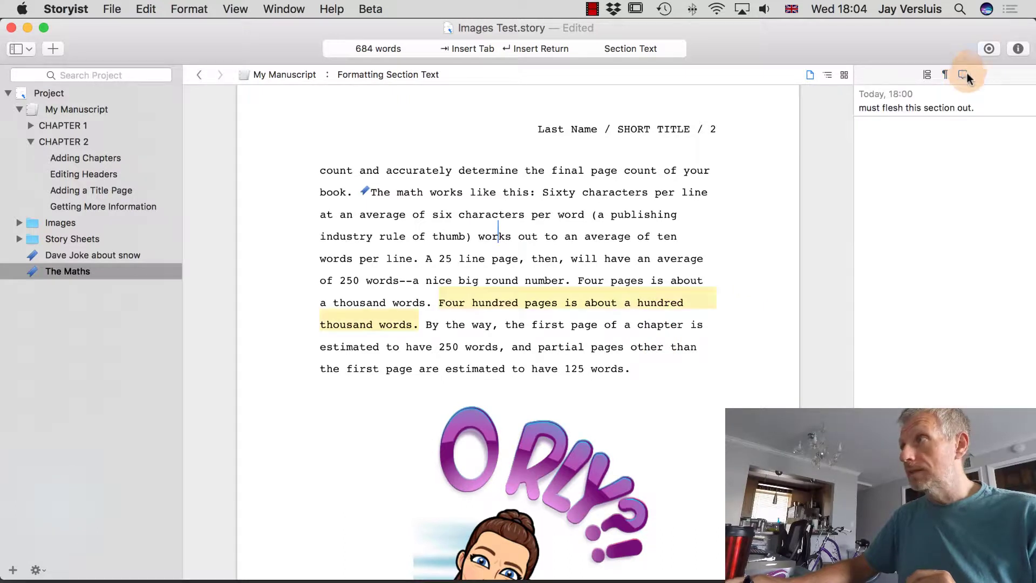
{"action": "left_click", "coordinate": [924, 105]}
{"action": "left_click", "coordinate": [465, 334]}
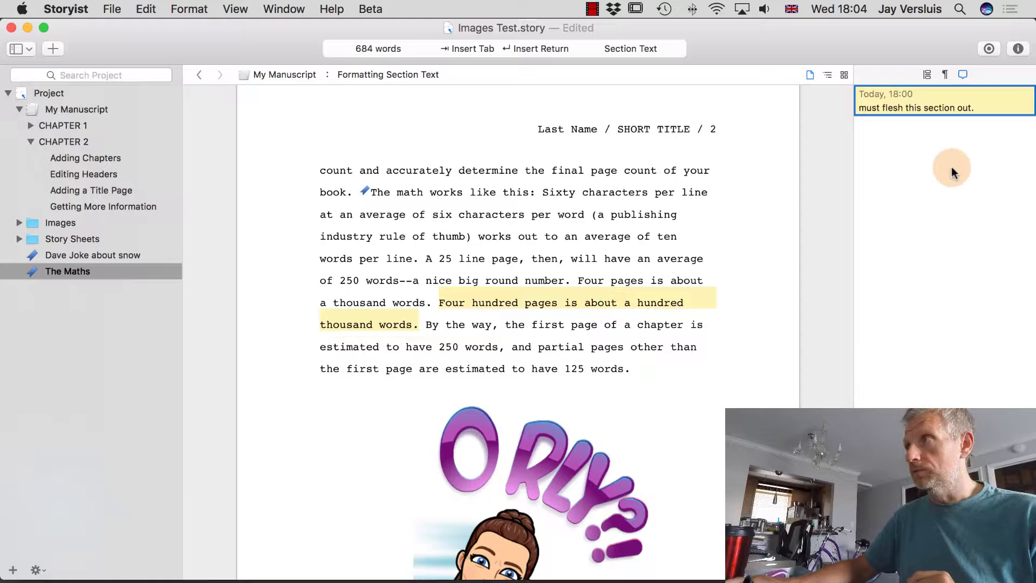
- Hide the comments again with View > Hide Comments
{"action": "left_click", "coordinate": [235, 8]}
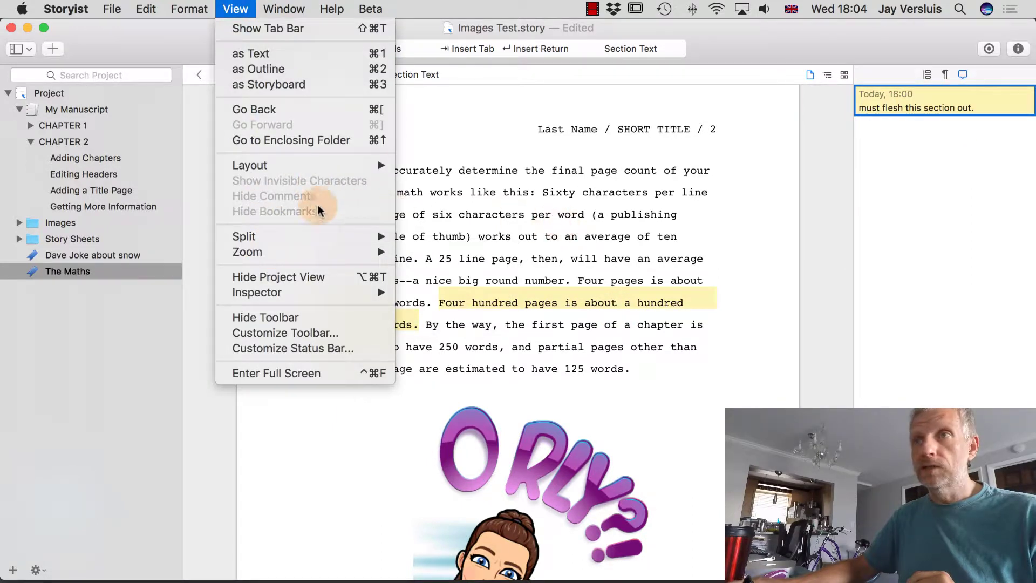
{"action": "left_click", "coordinate": [545, 258]}
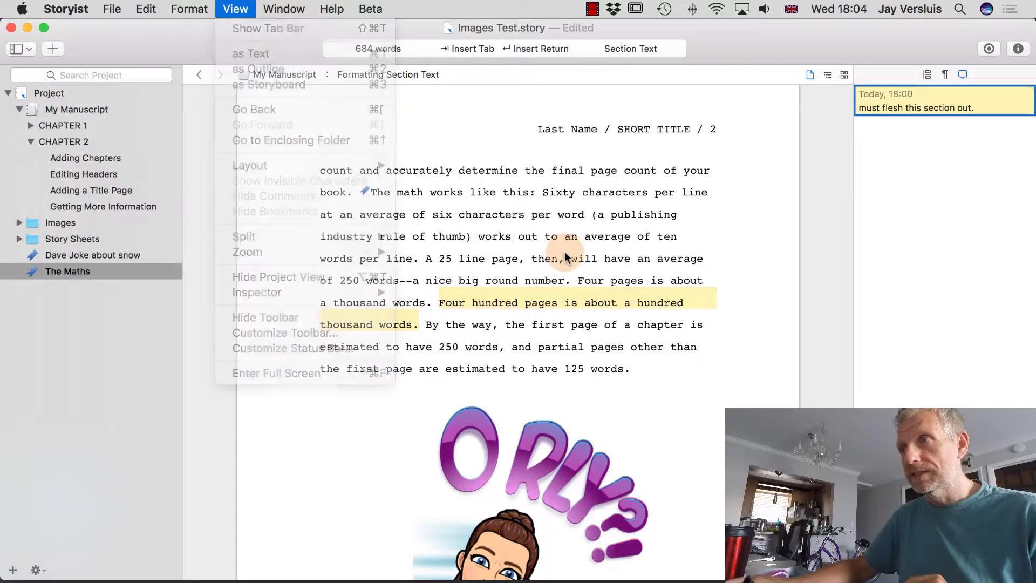
{"action": "left_click", "coordinate": [259, 8]}
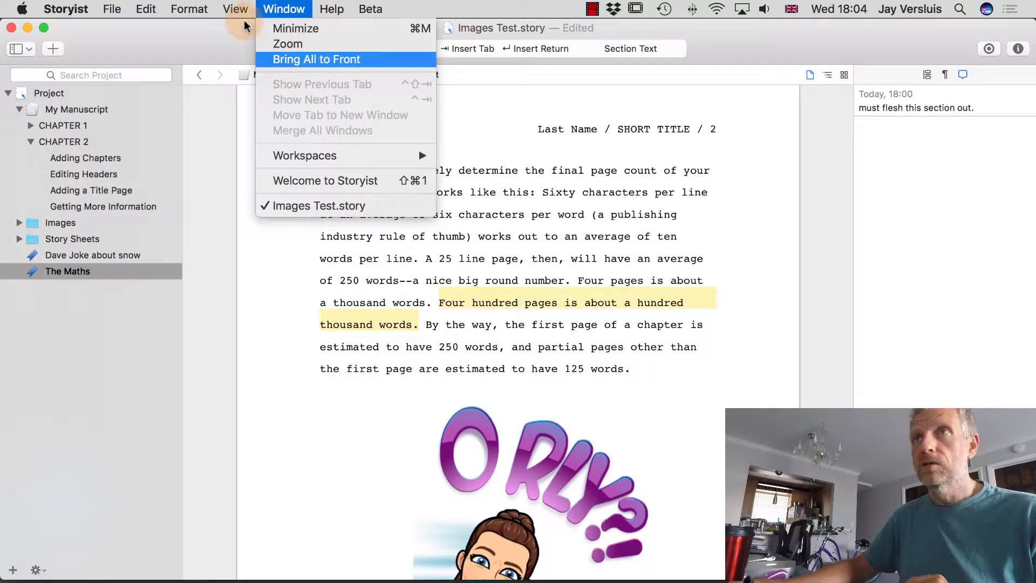
{"action": "left_click", "coordinate": [302, 196]}
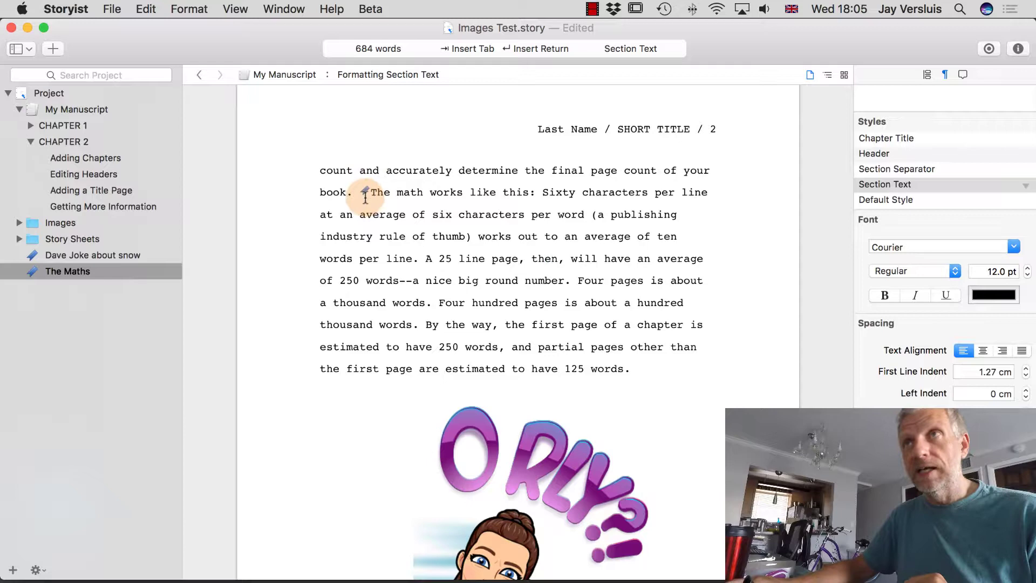
- Hide bookmarks via the View menu and delete the 'must flesh this section out.' comment
{"action": "left_click", "coordinate": [236, 6]}
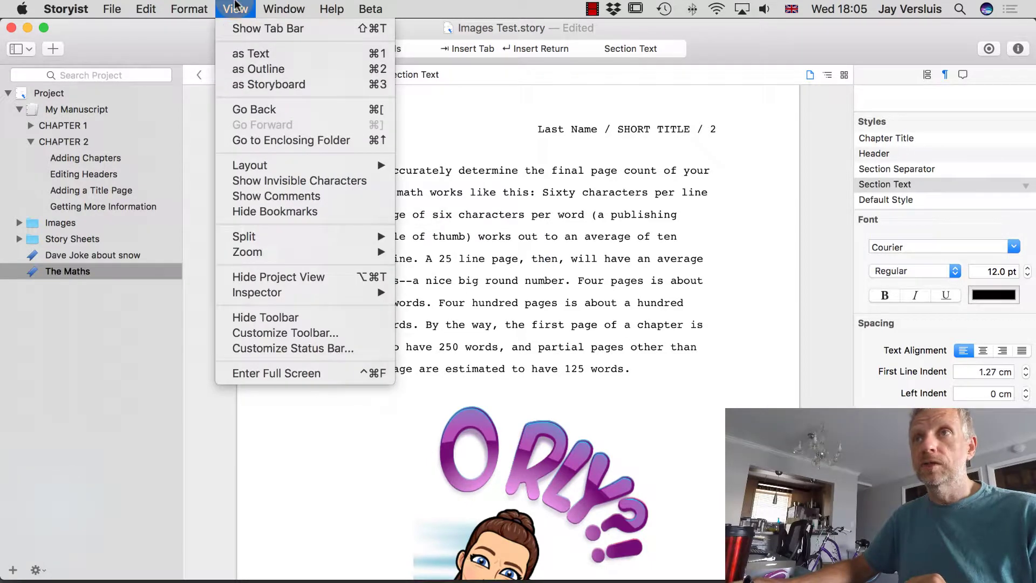
{"action": "left_click", "coordinate": [275, 213]}
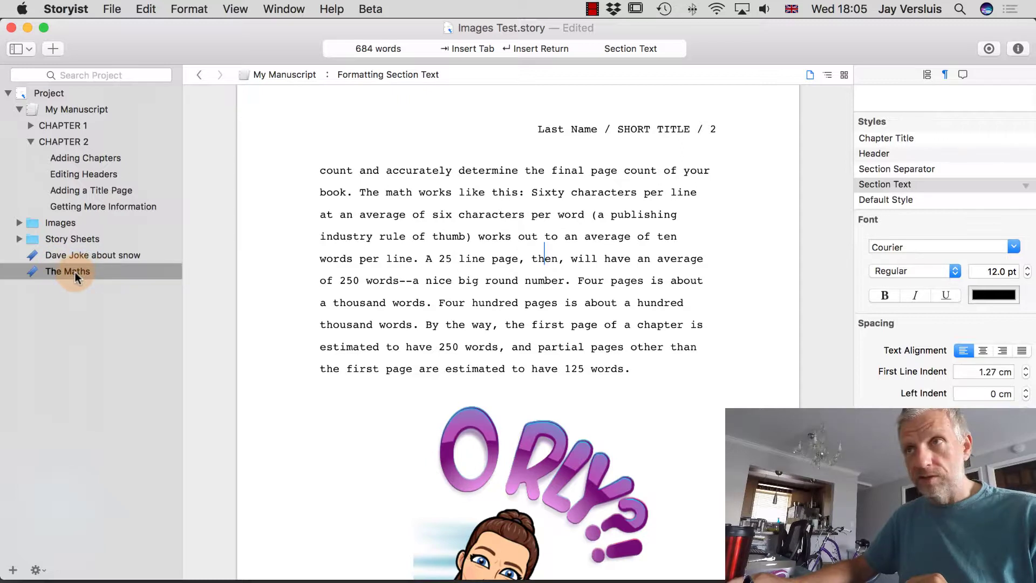
{"action": "left_click", "coordinate": [963, 74]}
{"action": "left_click", "coordinate": [948, 108]}
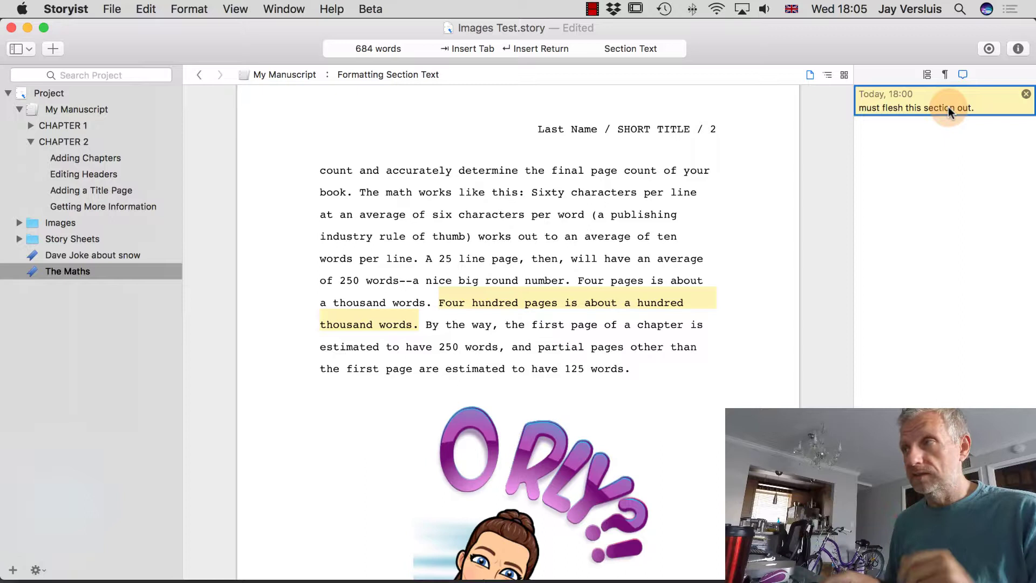
{"action": "key", "text": "BackSpace"}
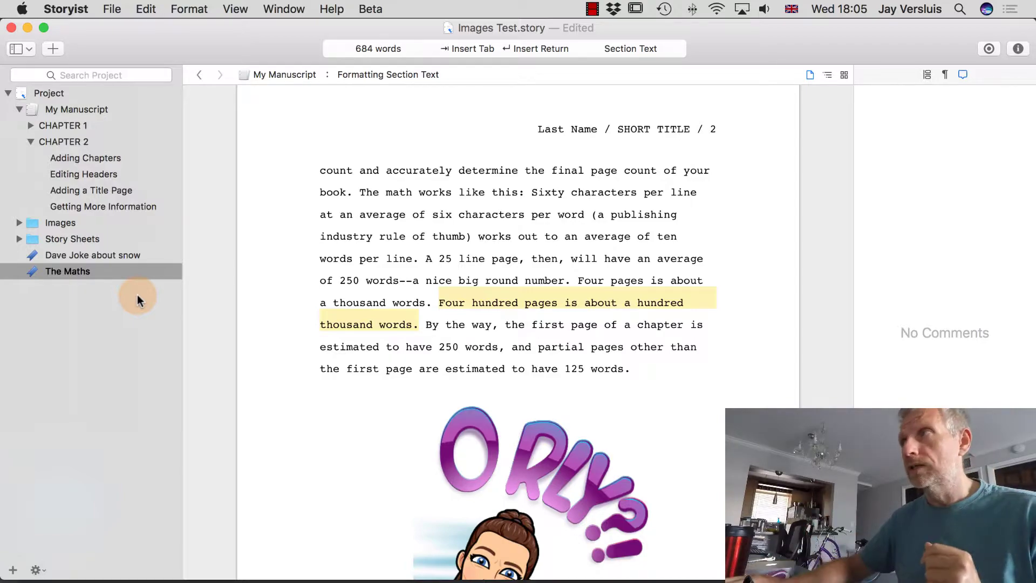
- Choose View > Show Bookmarks so The Maths marker reappears before 'The math works like this'
{"action": "left_click", "coordinate": [244, 6]}
{"action": "left_click", "coordinate": [434, 193]}
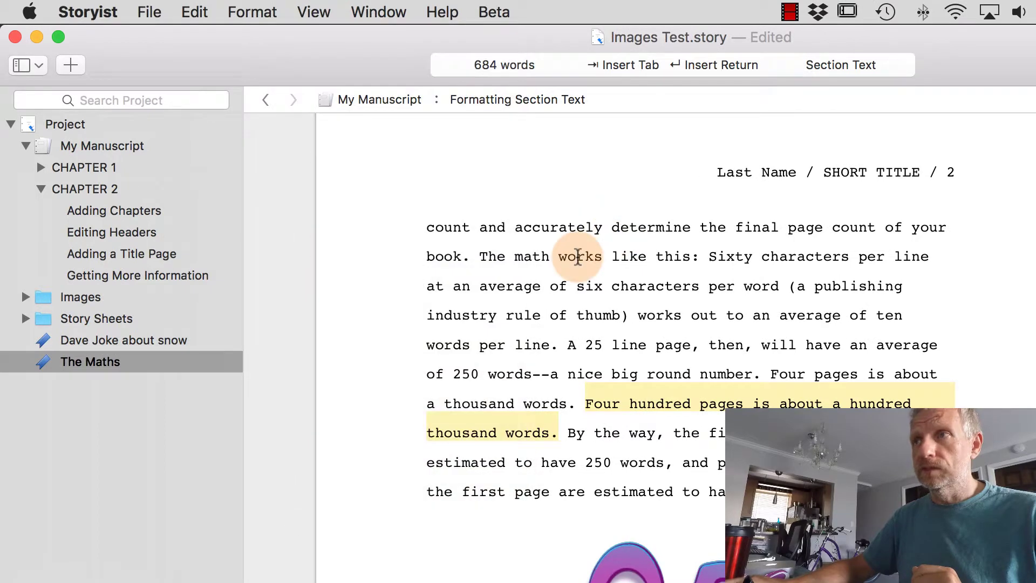
{"action": "left_click", "coordinate": [312, 12]}
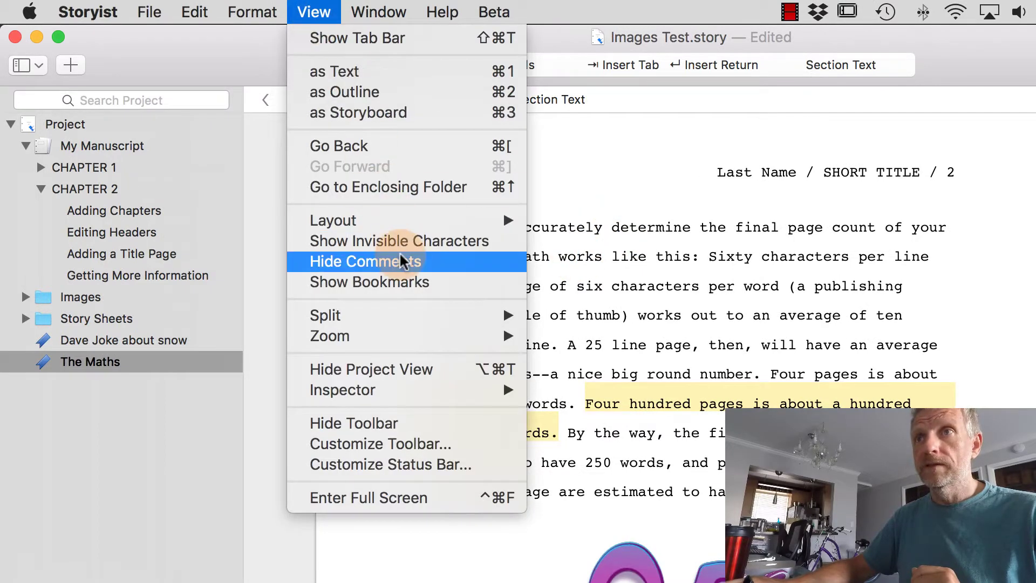
{"action": "left_click", "coordinate": [413, 281]}
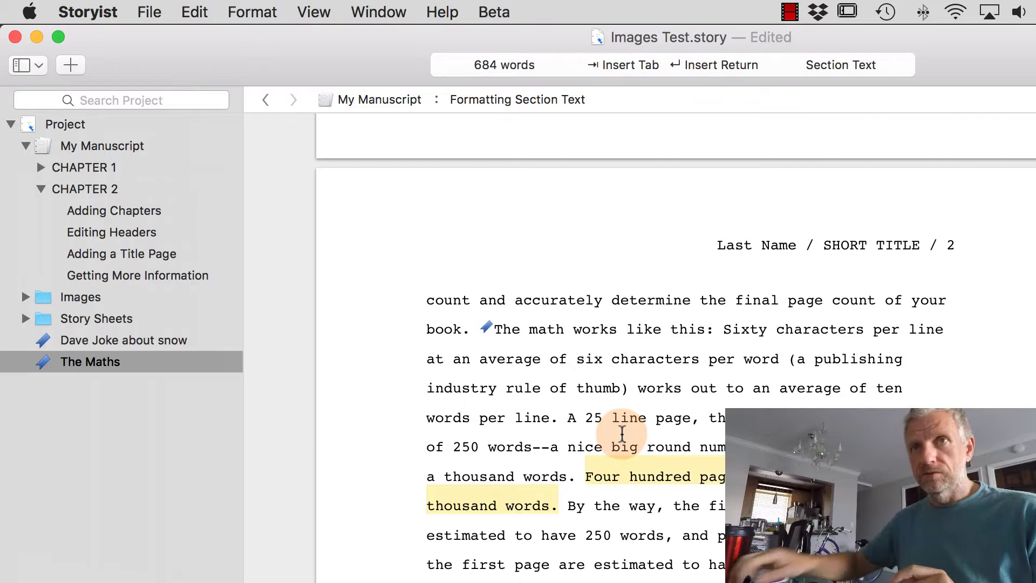
- Delete the 'Dave Joke about snow' bookmark from the project sidebar
{"action": "left_click", "coordinate": [591, 323]}
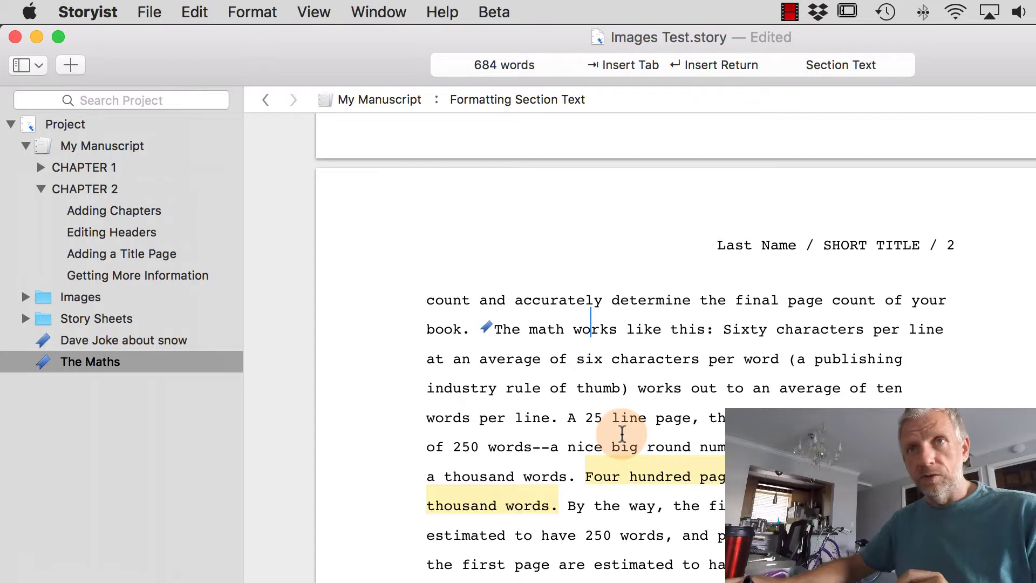
{"action": "left_click", "coordinate": [178, 340]}
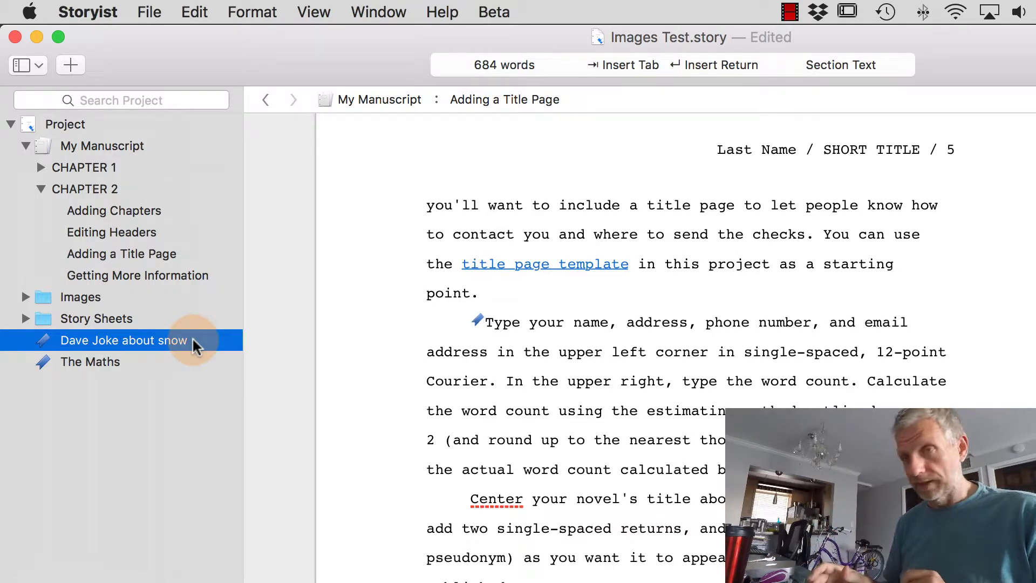
{"action": "key", "text": "Delete"}
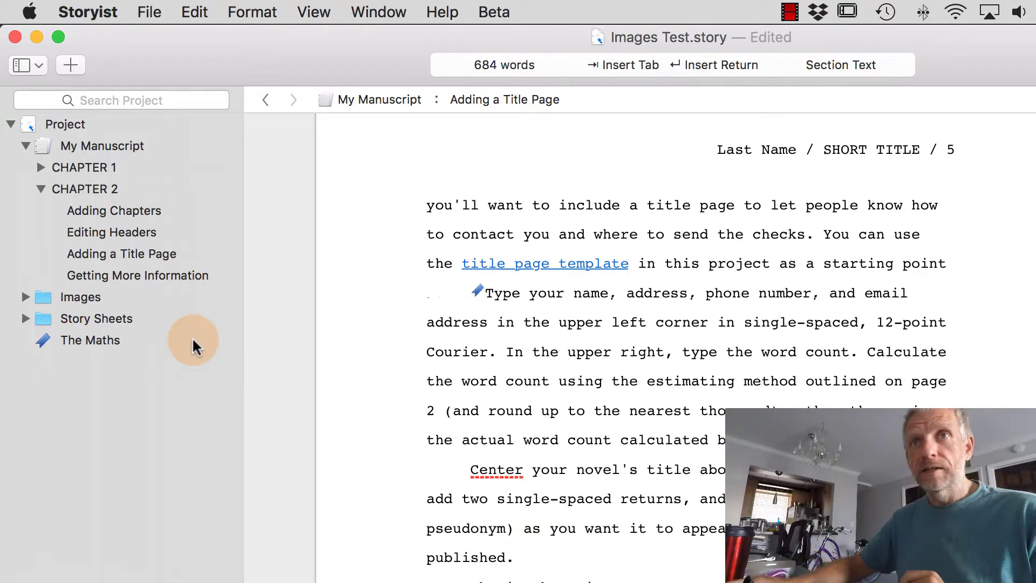
- Delete The Maths bookmark, clearing its name first, and return to the text
{"action": "left_click", "coordinate": [102, 341]}
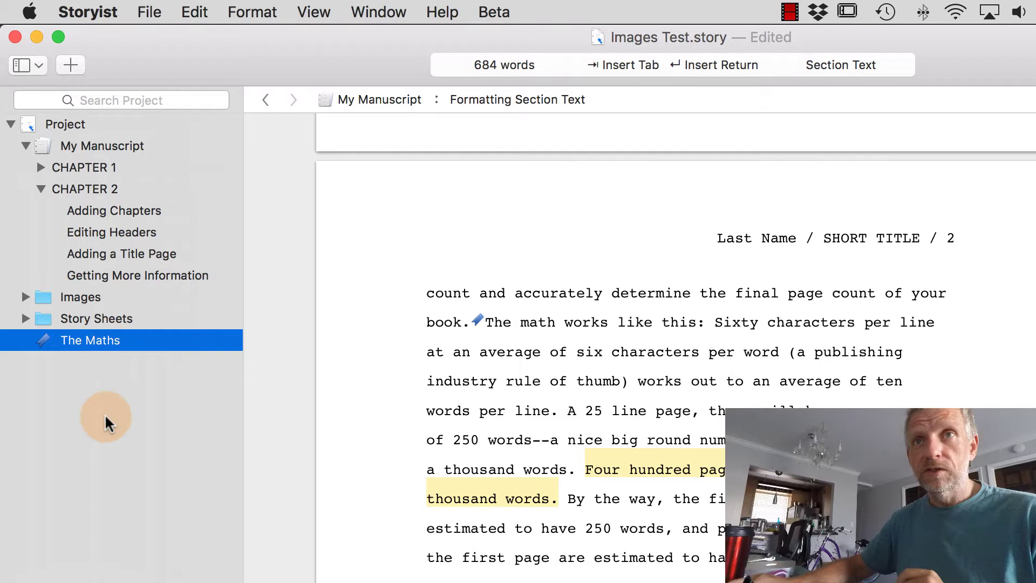
{"action": "left_click", "coordinate": [76, 342]}
{"action": "key", "text": "BackSpace"}
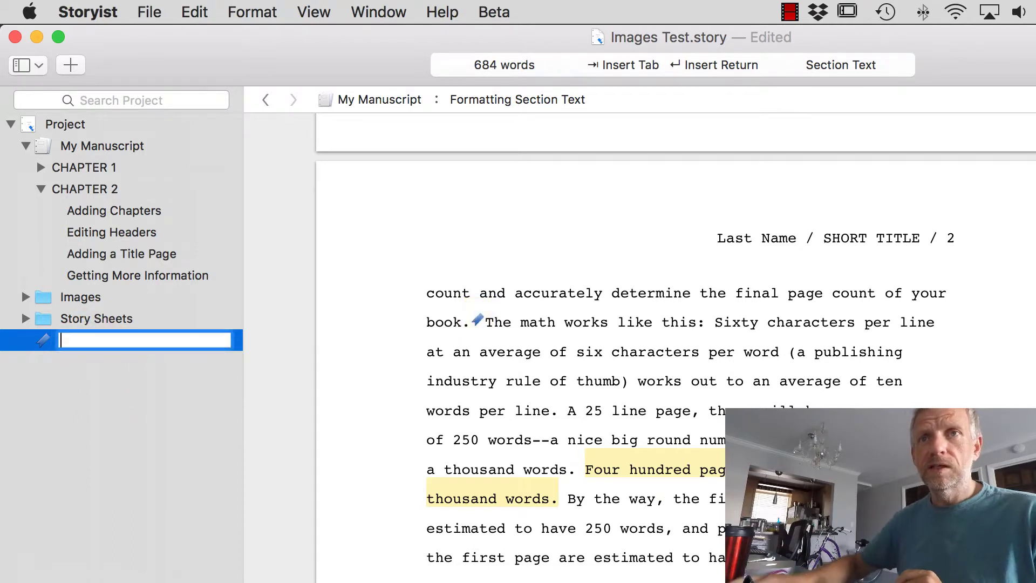
{"action": "key", "text": "Return"}
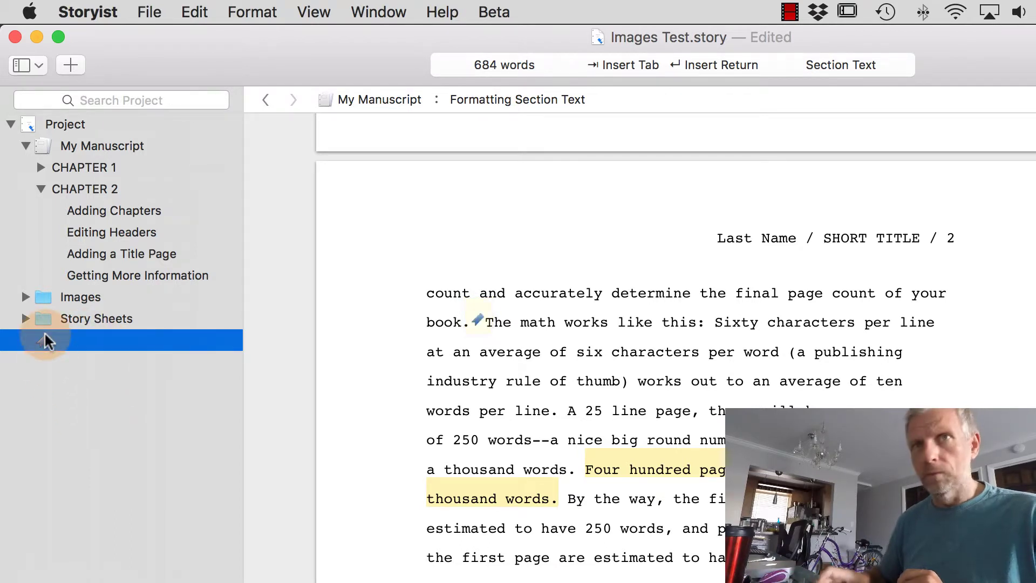
{"action": "key", "text": "BackSpace"}
{"action": "left_click", "coordinate": [483, 324]}
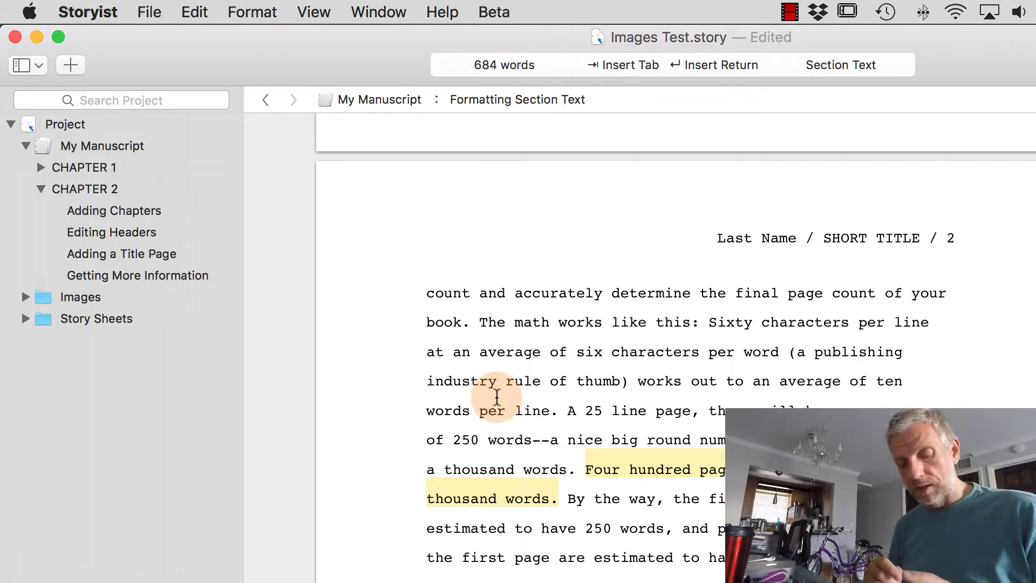
{"action": "key", "text": "super+d"}
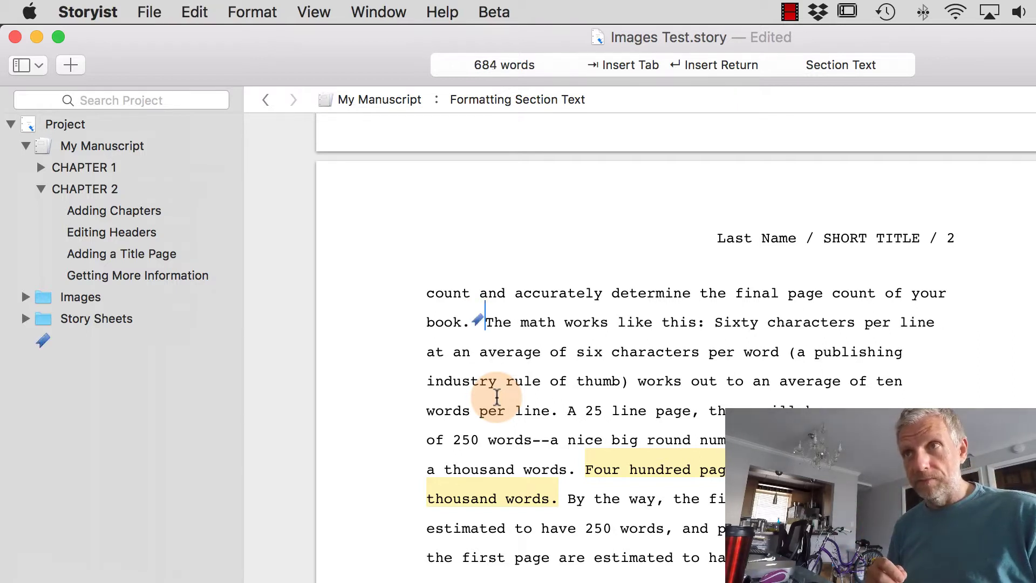
{"action": "key", "text": "super+z"}
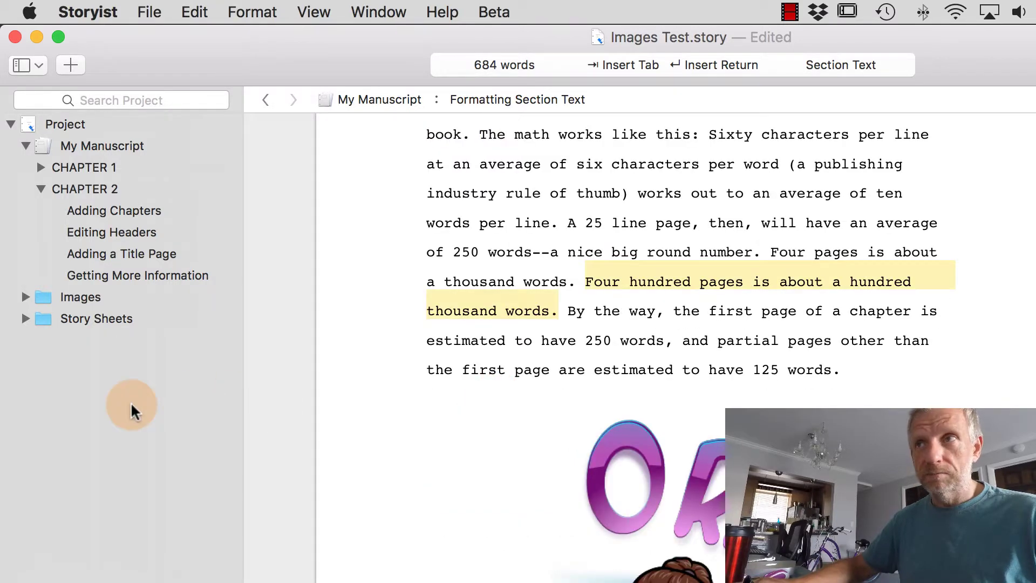
{"action": "scroll", "coordinate": [517, 425], "scroll_direction": "up", "scroll_amount": 5}
{"action": "scroll", "coordinate": [517, 425], "scroll_direction": "down", "scroll_amount": 10}
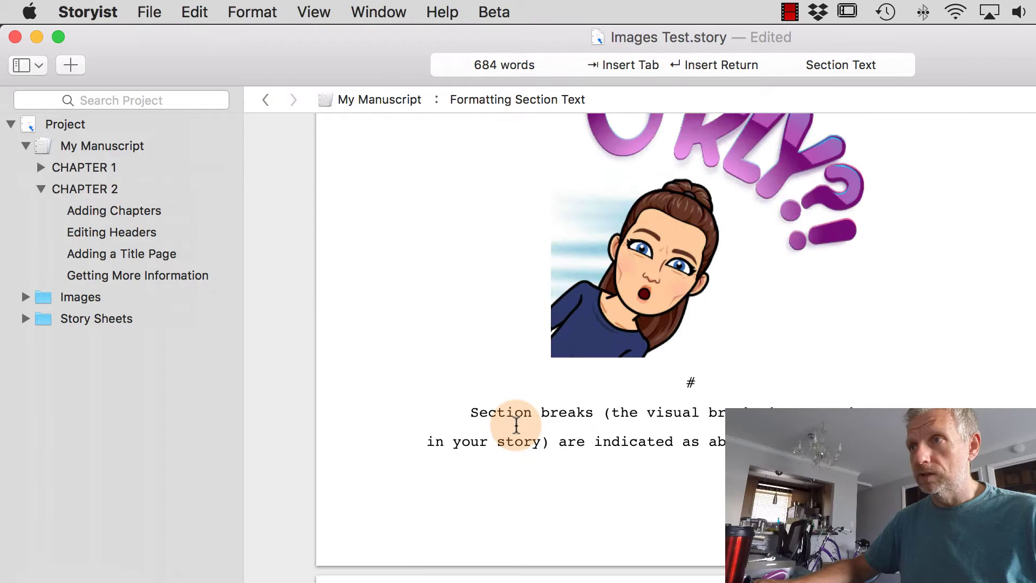
{"action": "scroll", "coordinate": [517, 424], "scroll_direction": "up", "scroll_amount": 10}
{"action": "scroll", "coordinate": [516, 425], "scroll_direction": "up", "scroll_amount": 3}
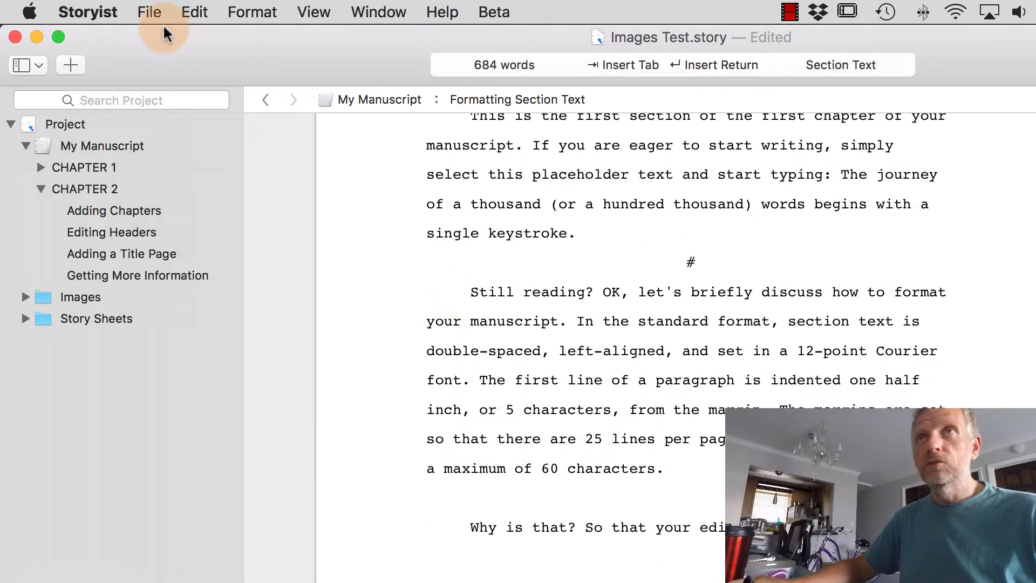
{"action": "left_click", "coordinate": [194, 12]}
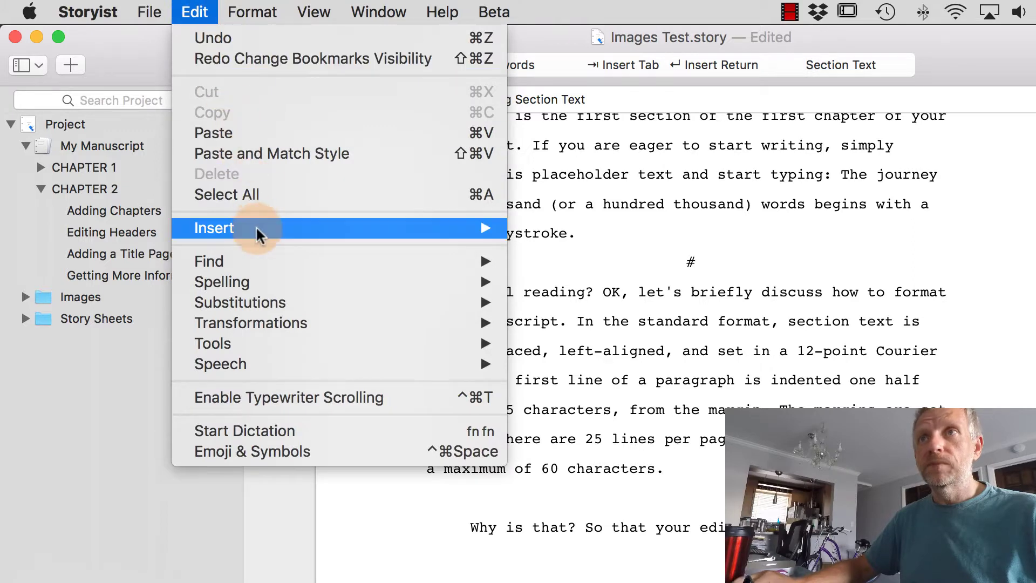
{"action": "mouse_move", "coordinate": [265, 229]}
{"action": "left_click", "coordinate": [625, 233]}
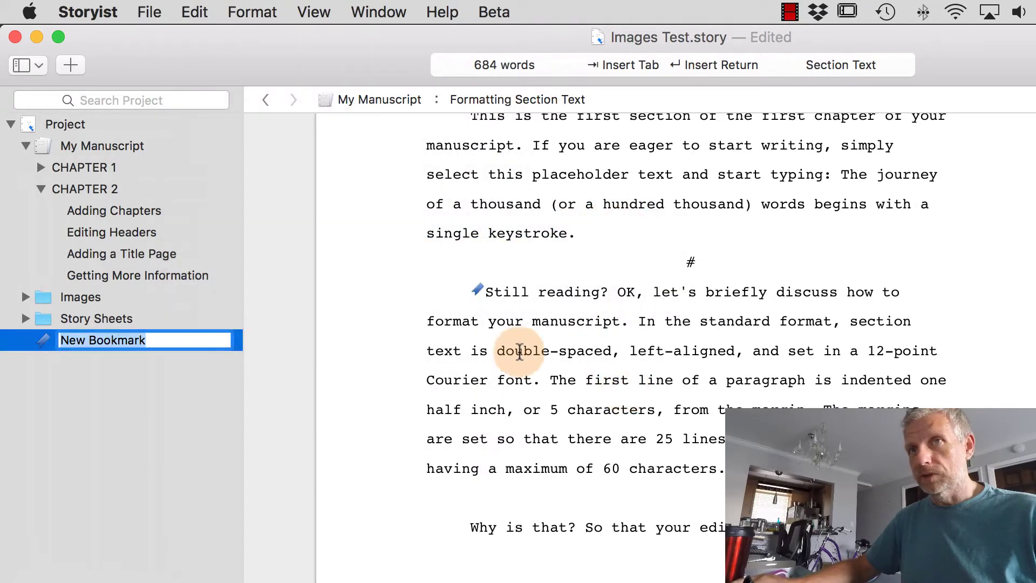
{"action": "key", "text": "Return"}
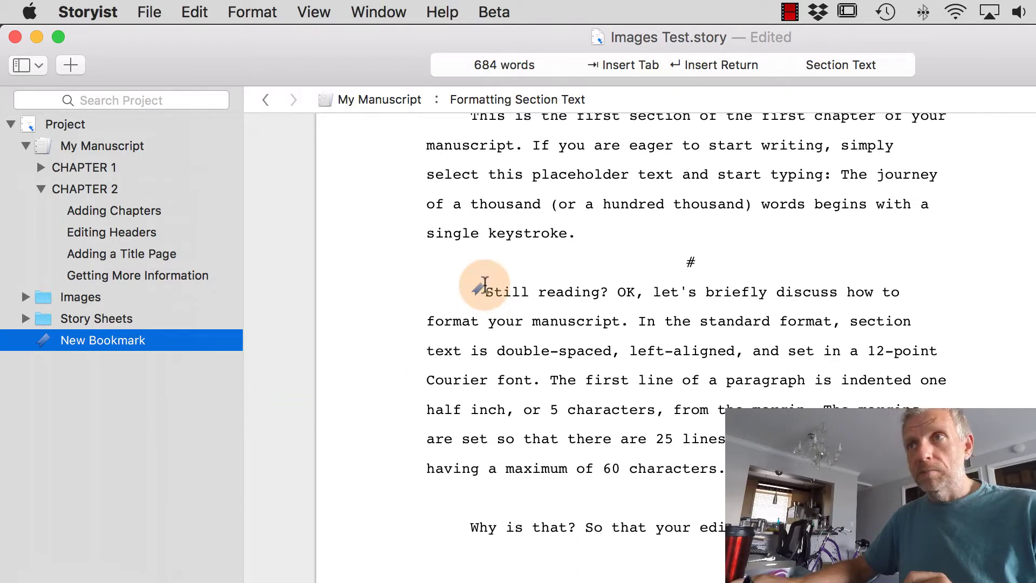
{"action": "left_click", "coordinate": [487, 290]}
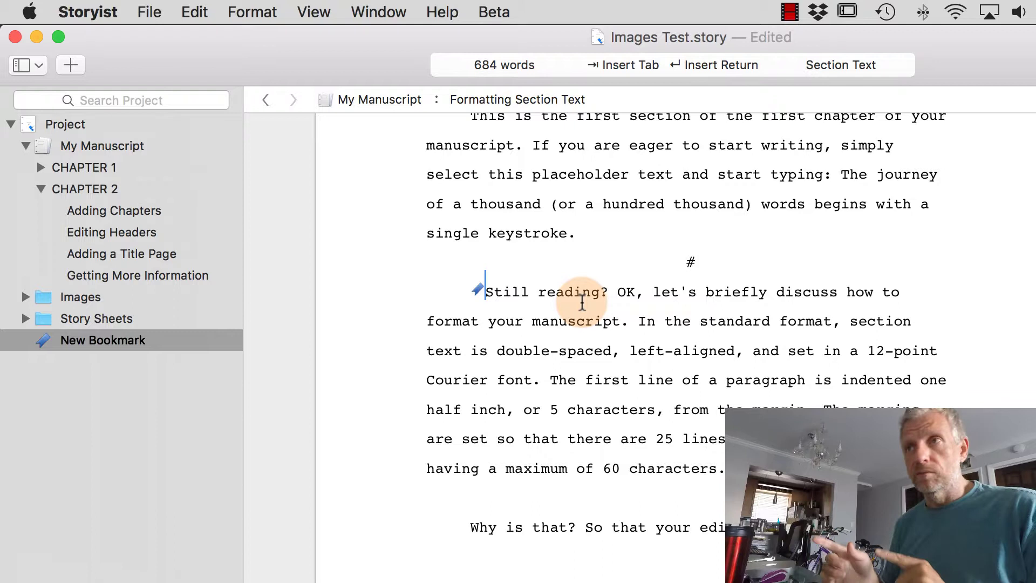
{"action": "key", "text": "BackSpace"}
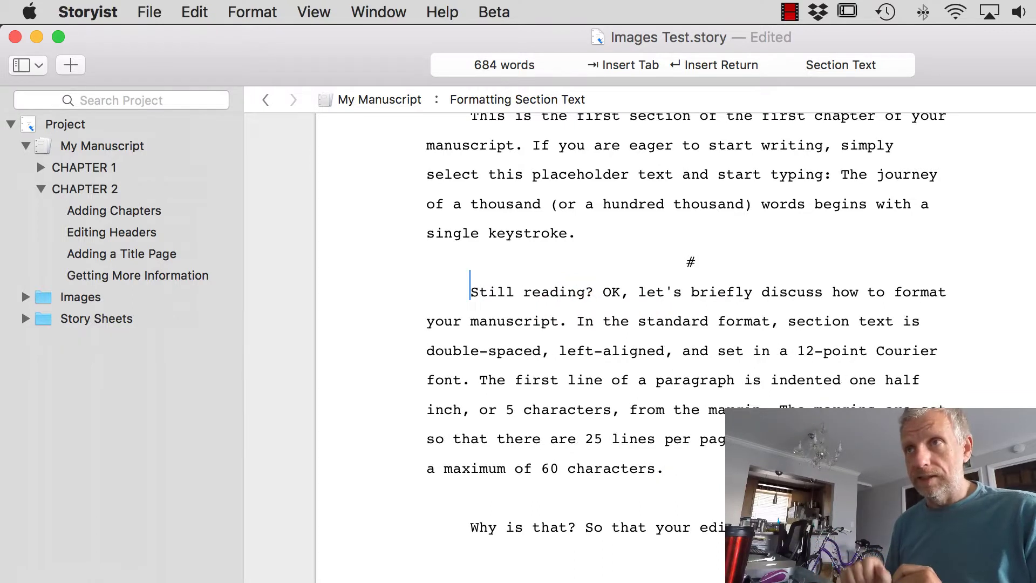